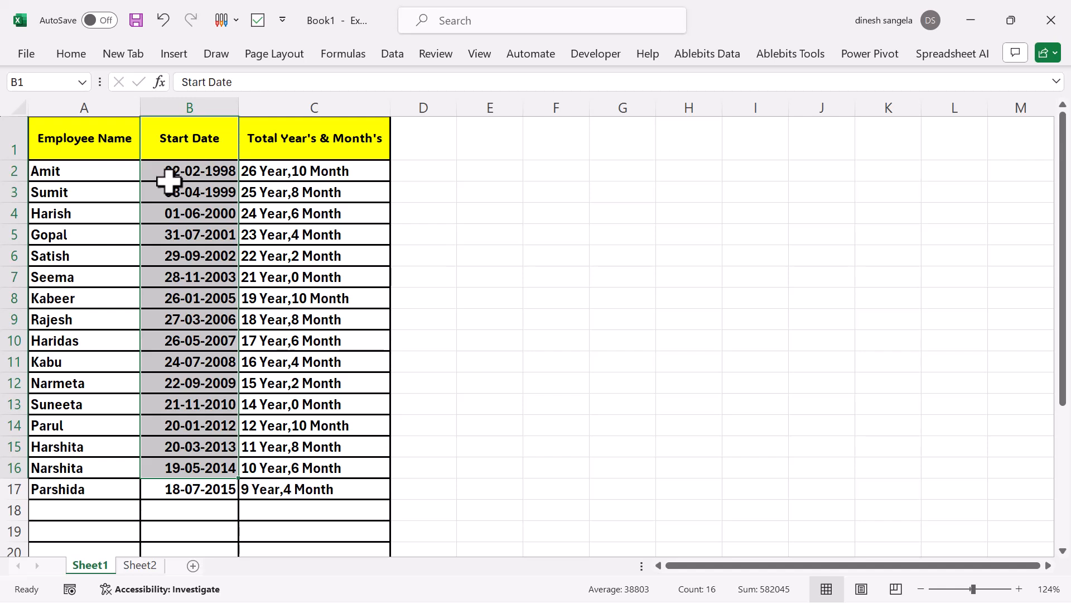
Step: Clear the contents of C2:C19 under the Total Year's & Month's header
click(449, 177)
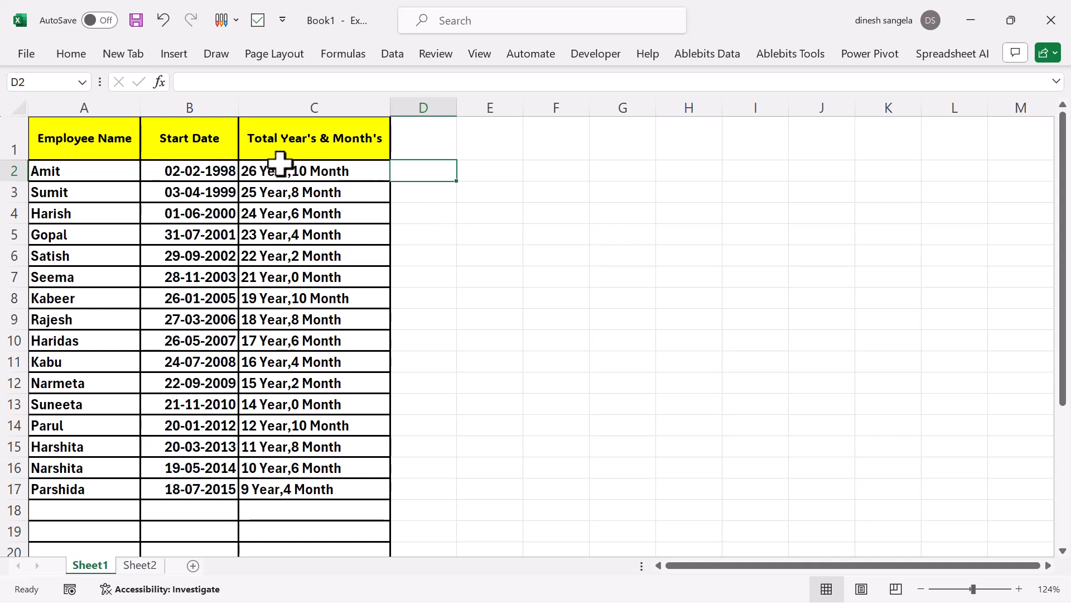
click(375, 173)
drag(371, 206, 347, 526)
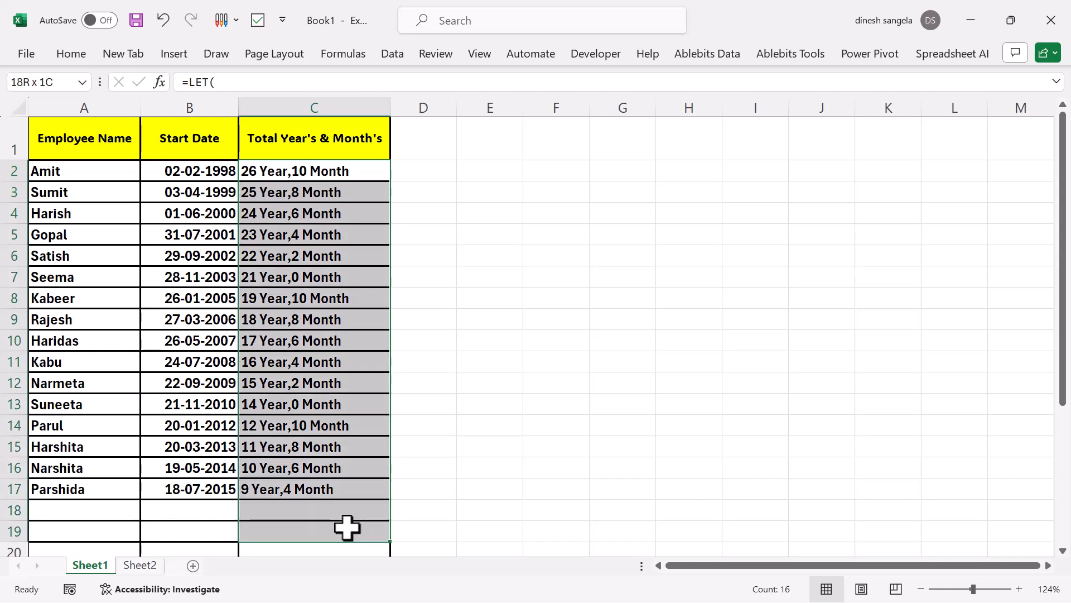
key(Delete)
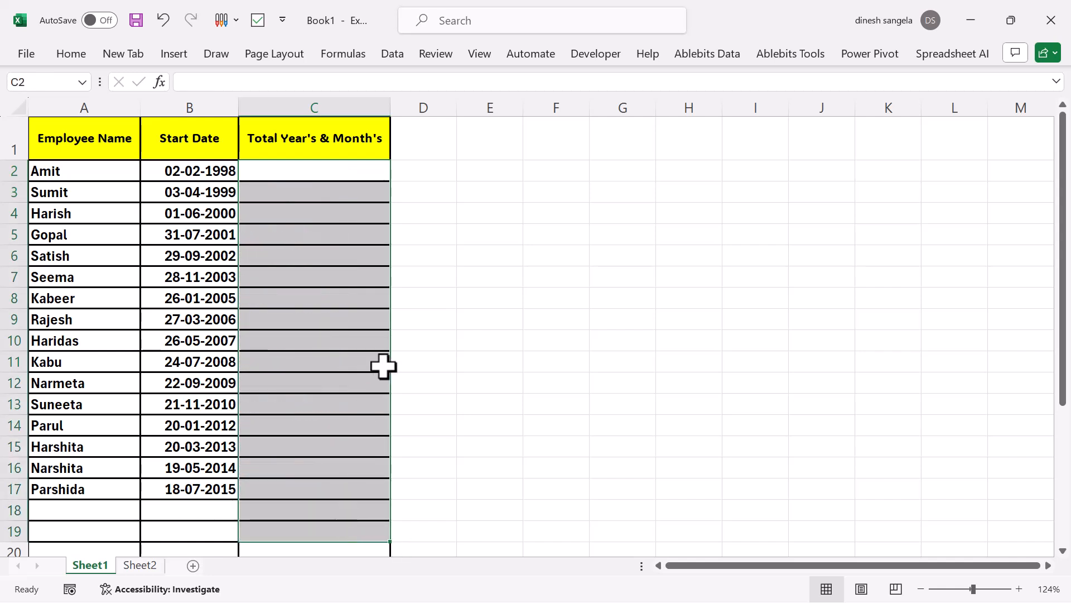
Step: Enter the example formula =LET(A,10,B,20,A+B) in cell E4
click(491, 279)
key(Up)
key(Up)
key(Up)
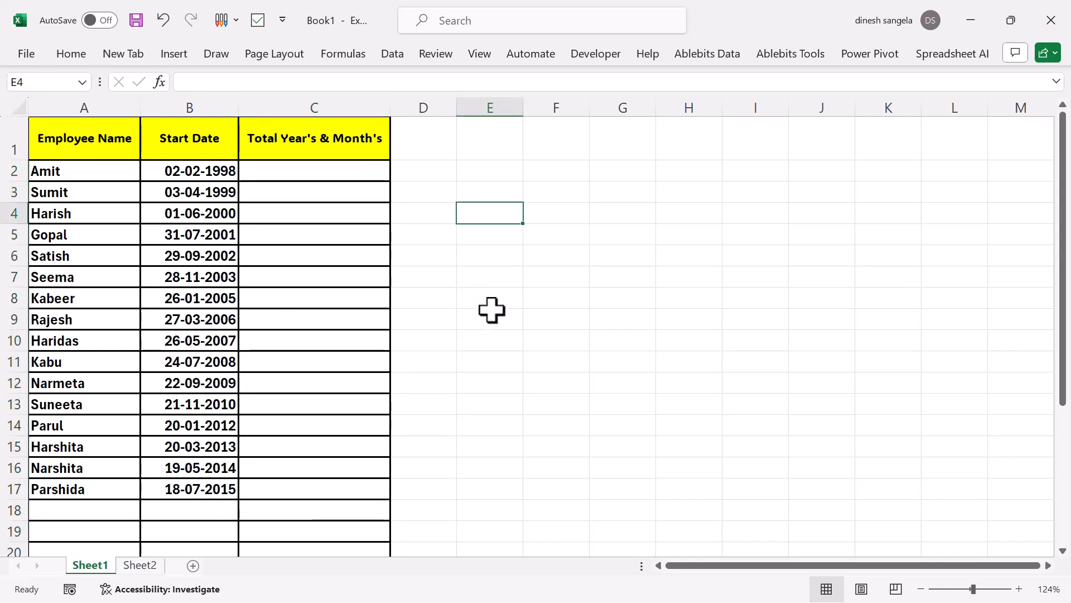
text(=let)
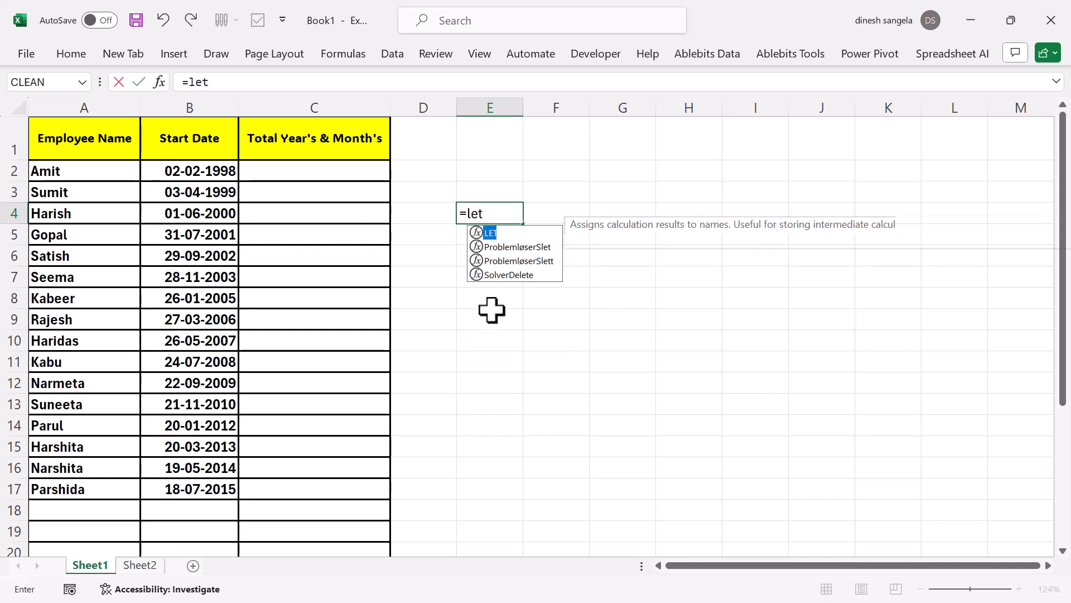
key(Tab)
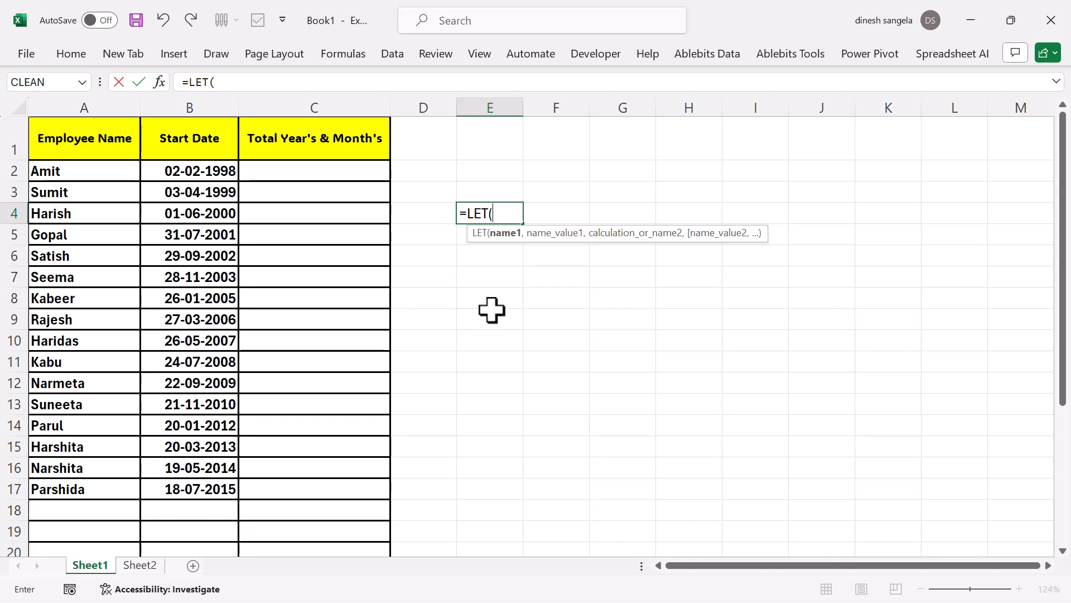
text(a)
key(BackSpace)
text(A,)
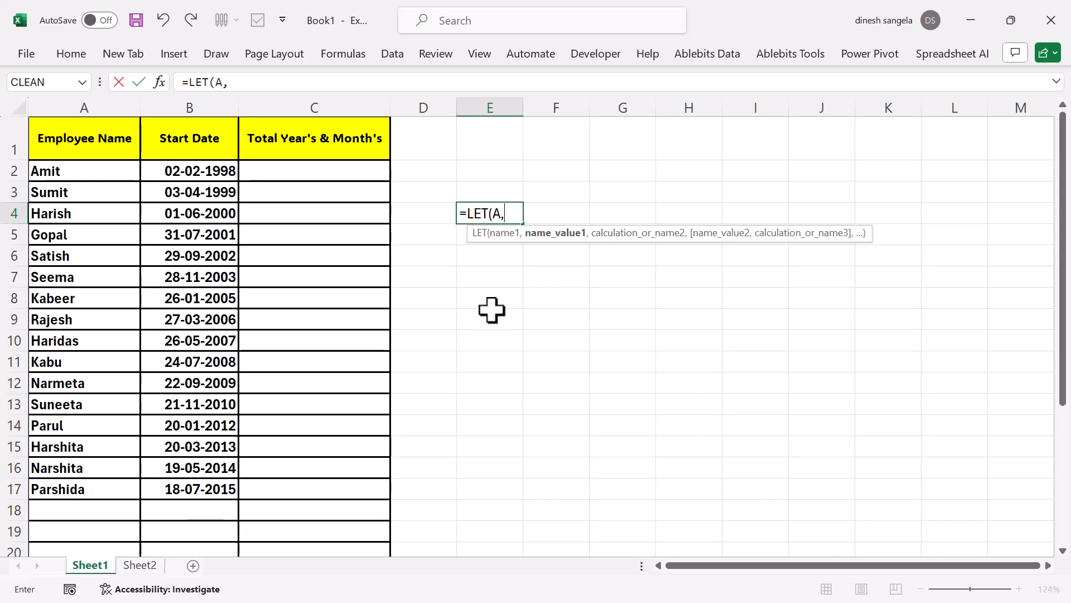
text(10,B,)
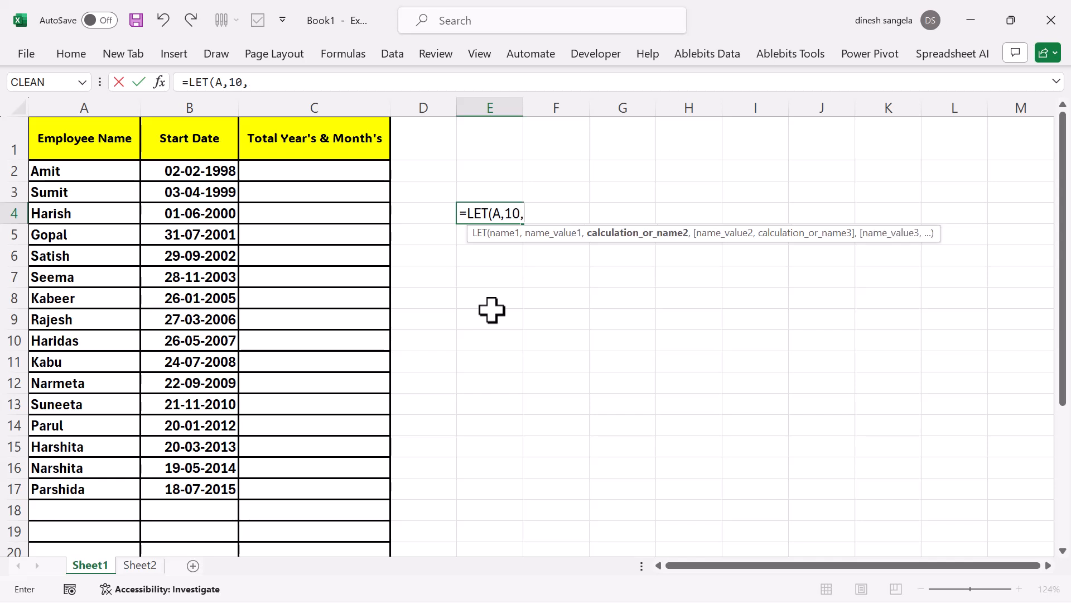
text(20,)
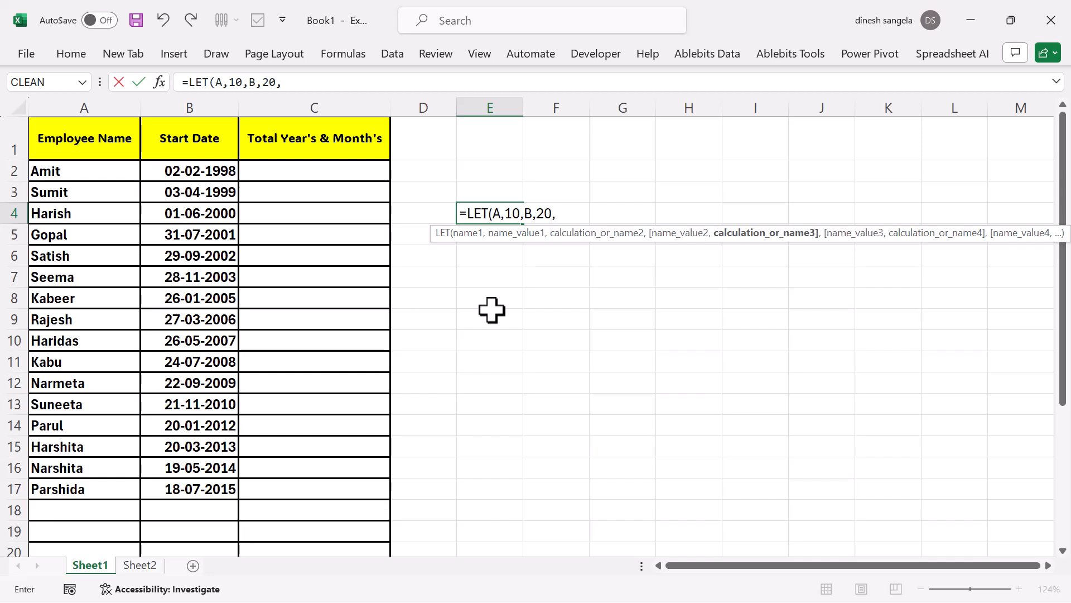
text(A+B)
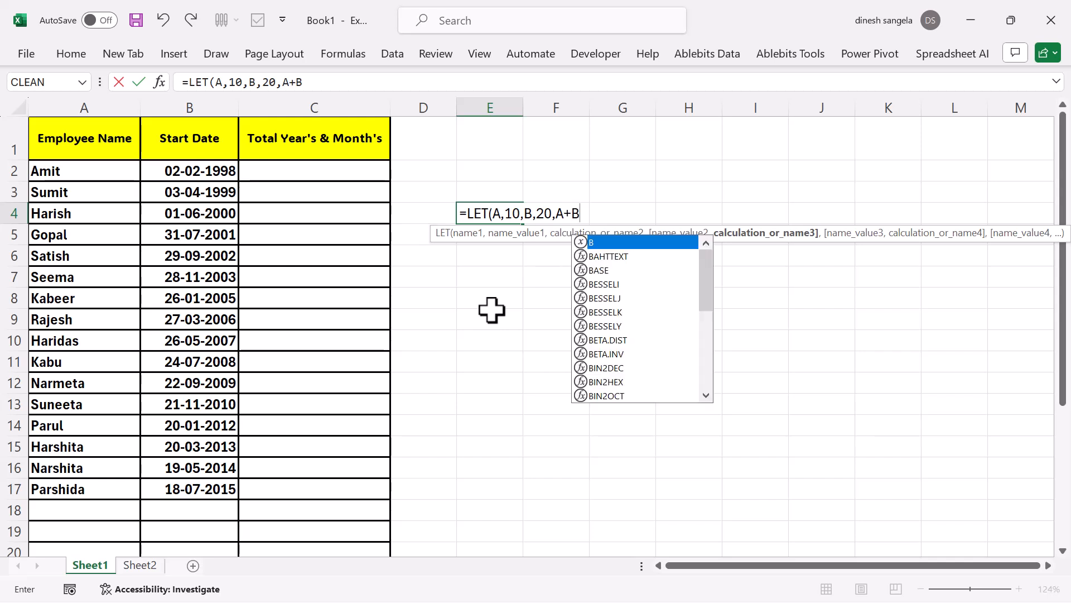
text())
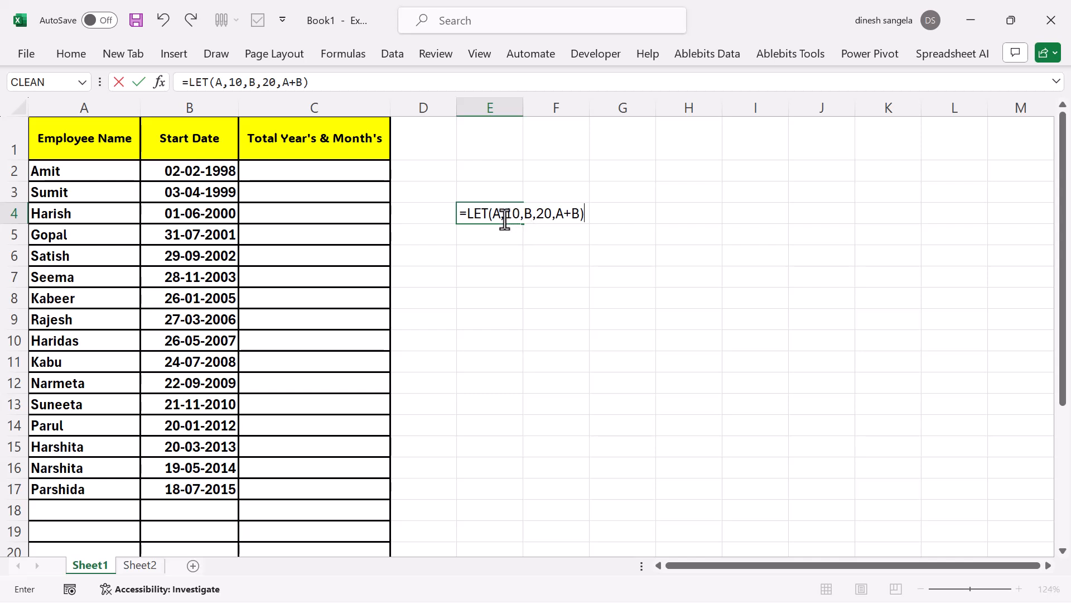
drag(533, 217, 577, 214)
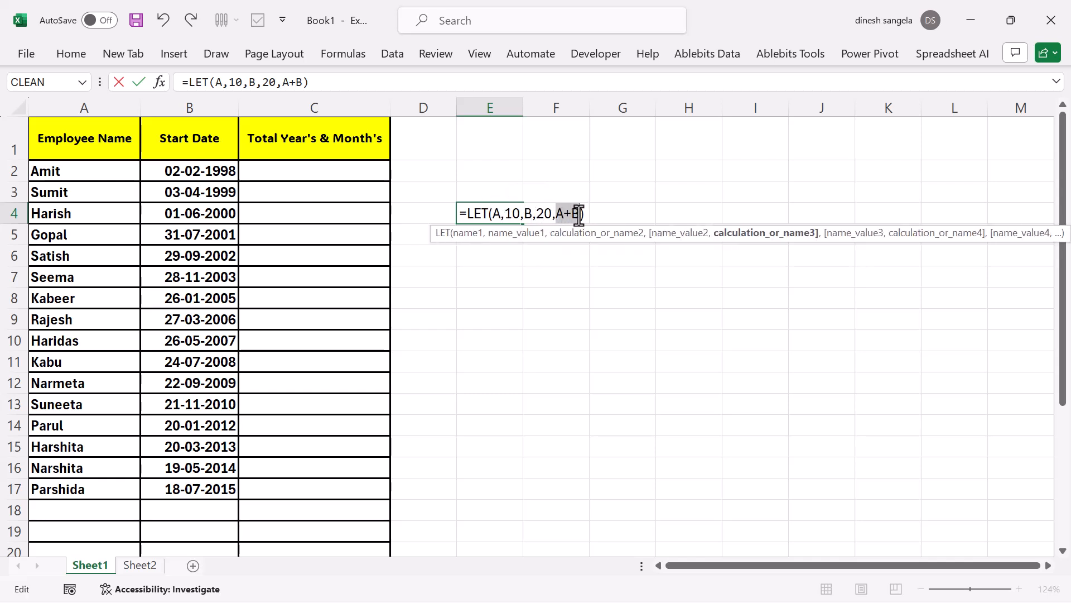
key(Return)
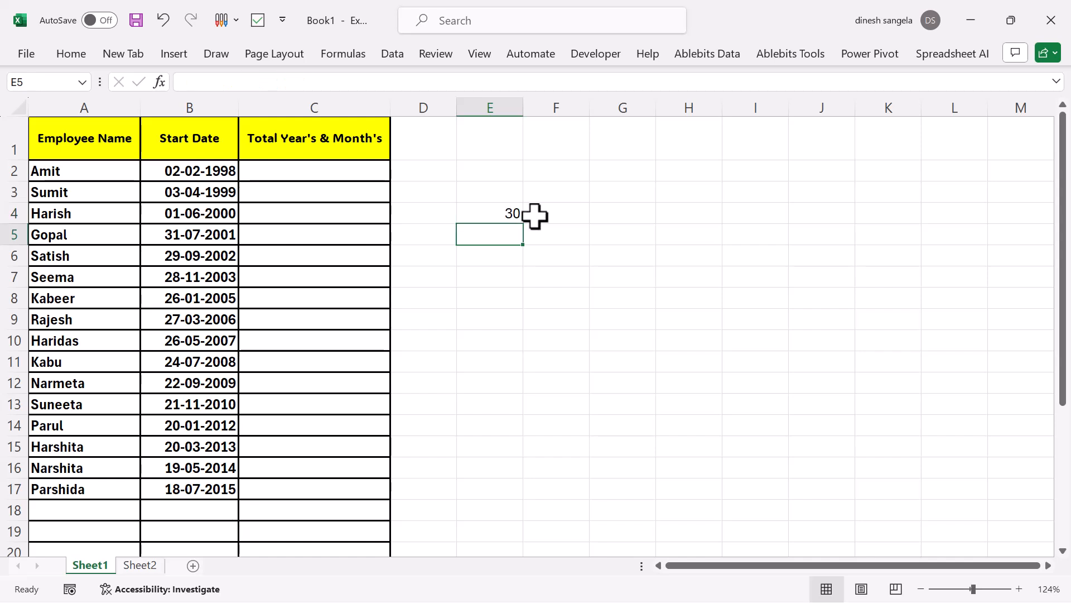
Step: Examine the names A and B inside the LET formula in E4, leaving the formula as it is
click(486, 218)
double_click(486, 217)
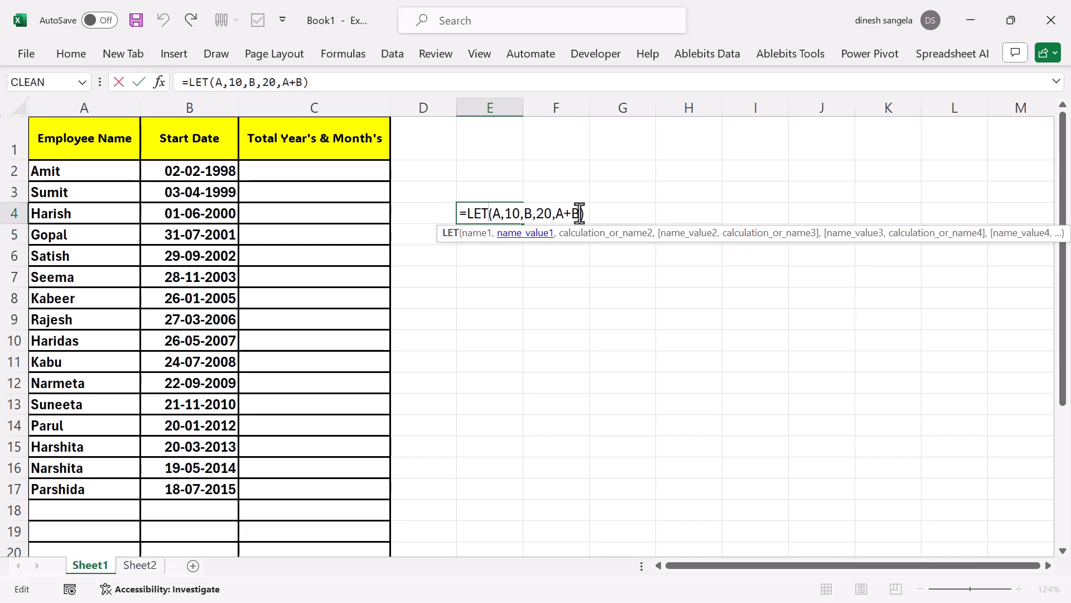
double_click(496, 214)
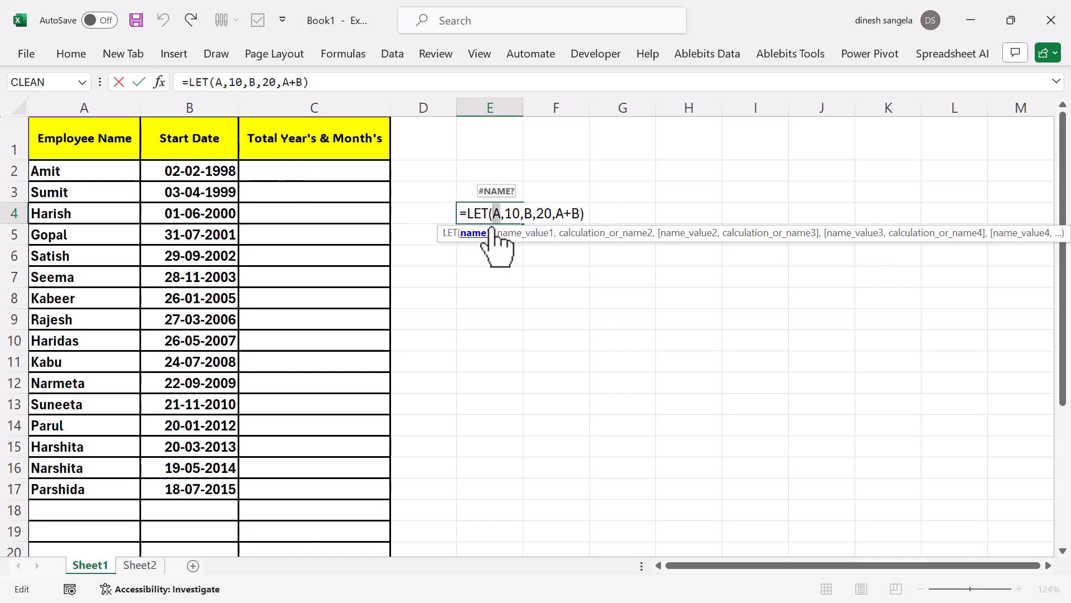
double_click(528, 214)
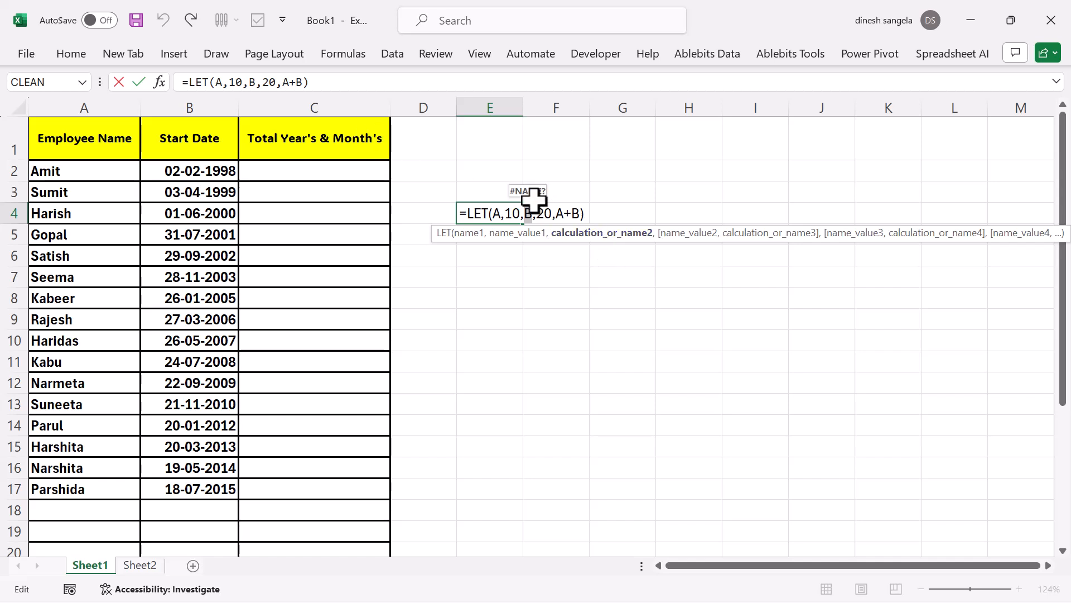
drag(481, 187, 502, 256)
key(Escape)
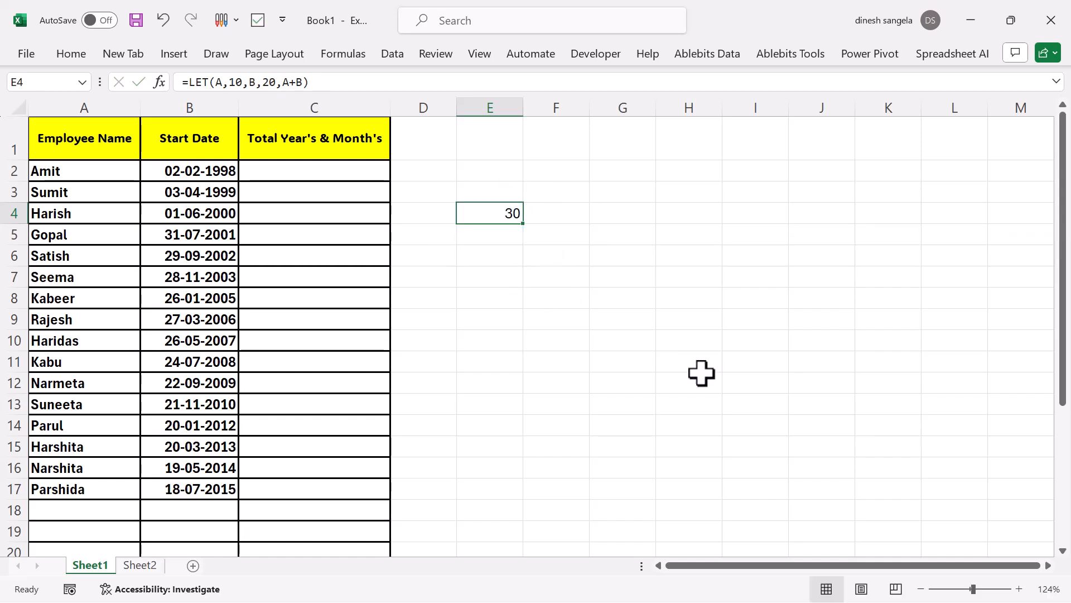
Step: Enter the outline labels LET in E6, A in F6 and B in F7
click(495, 260)
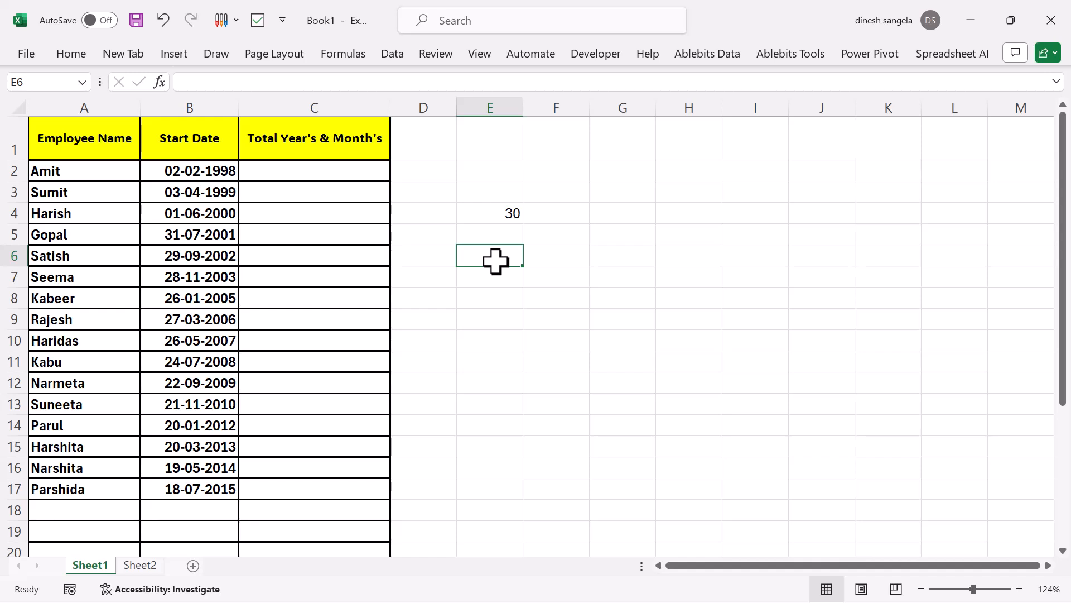
text(LET)
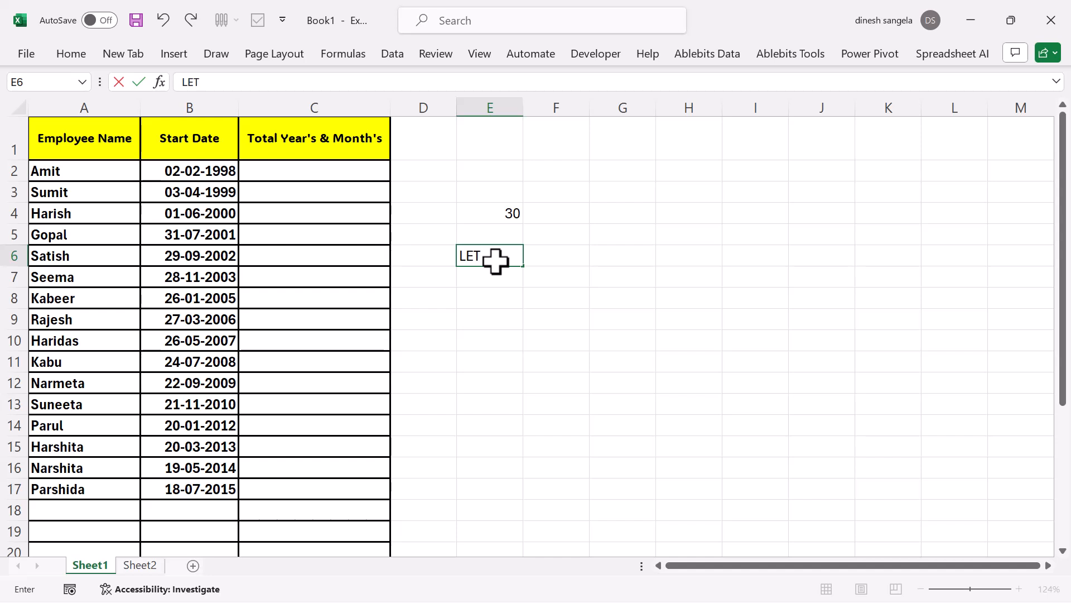
key(Tab)
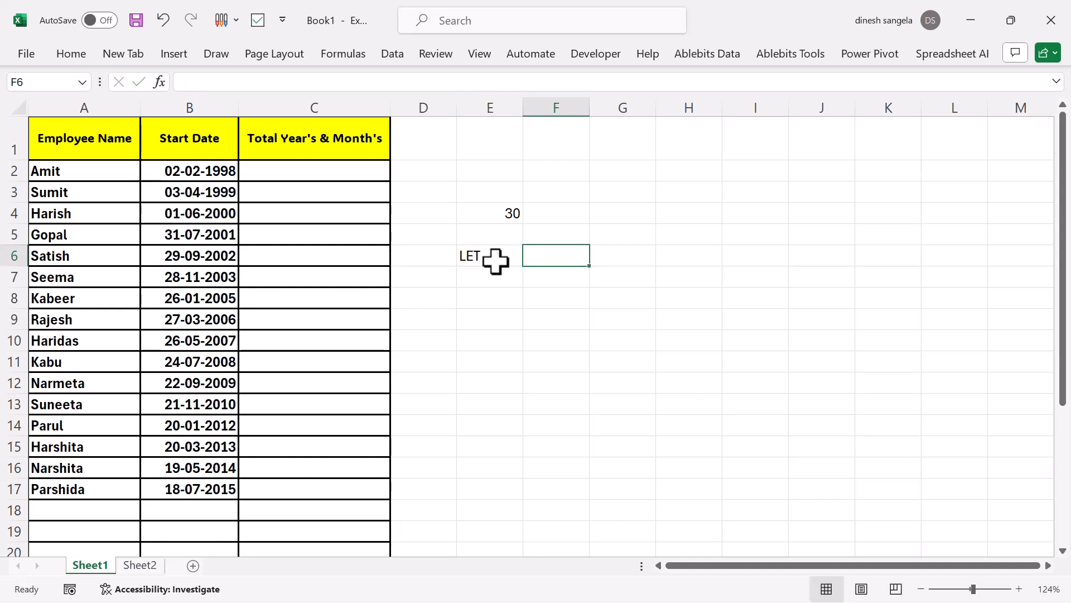
text(A)
key(Return)
text(B)
key(Tab)
key(Up)
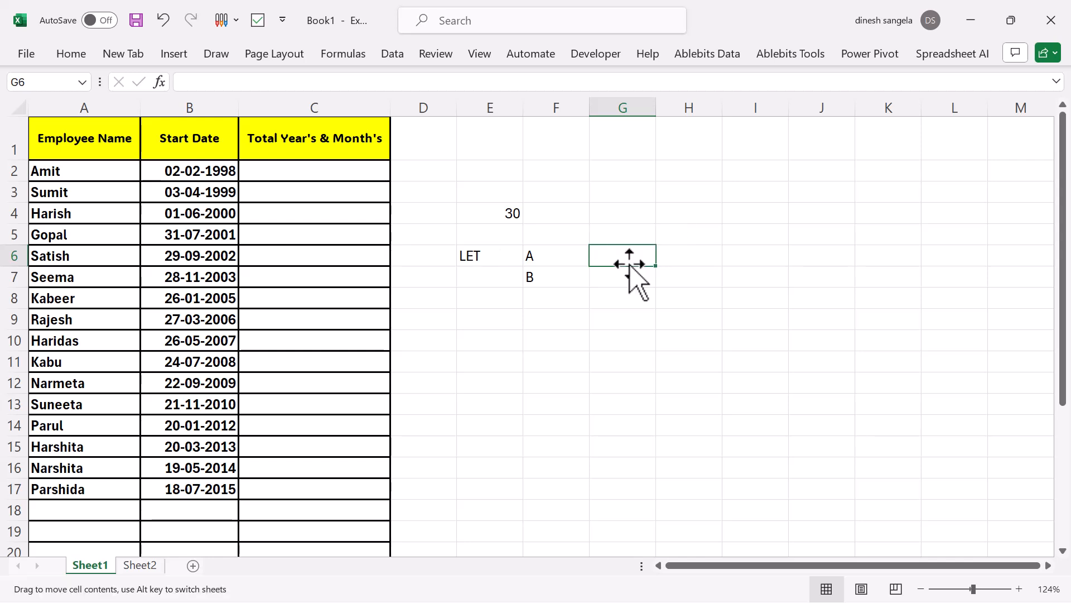
drag(622, 256, 829, 259)
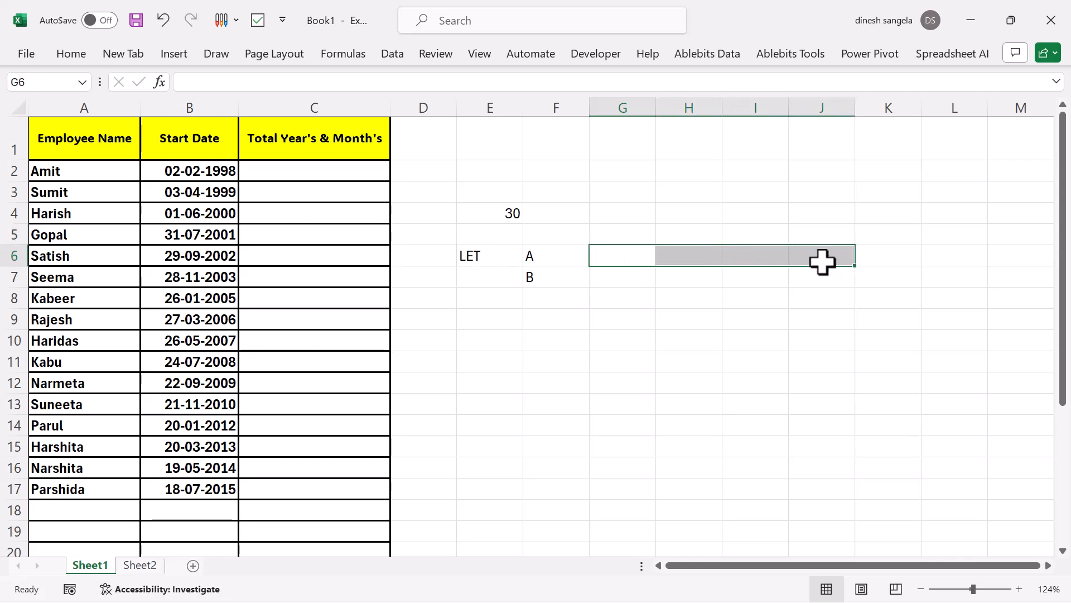
click(548, 258)
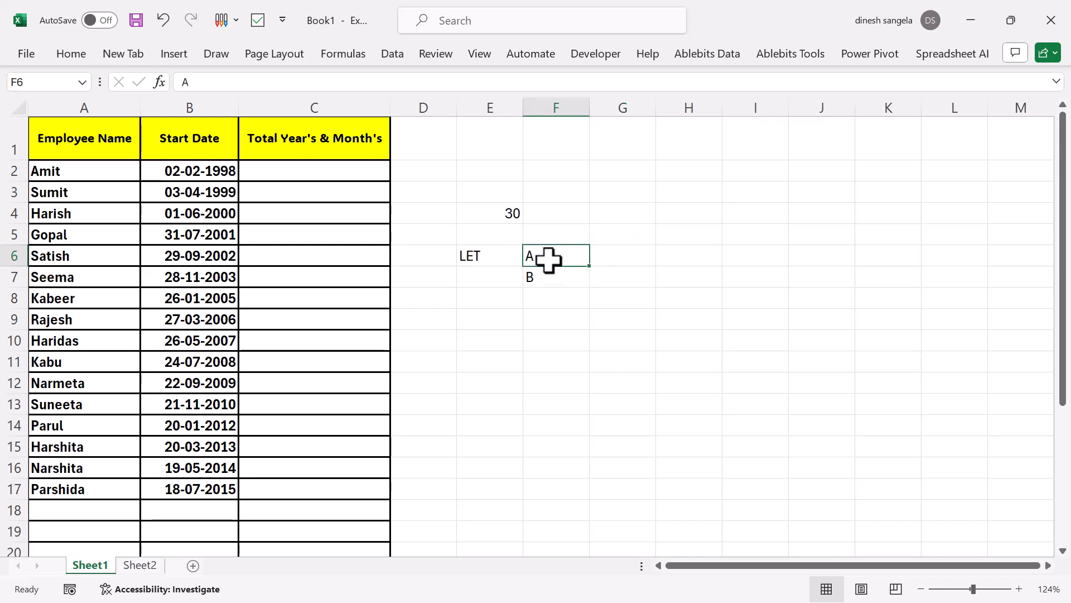
drag(629, 277, 821, 292)
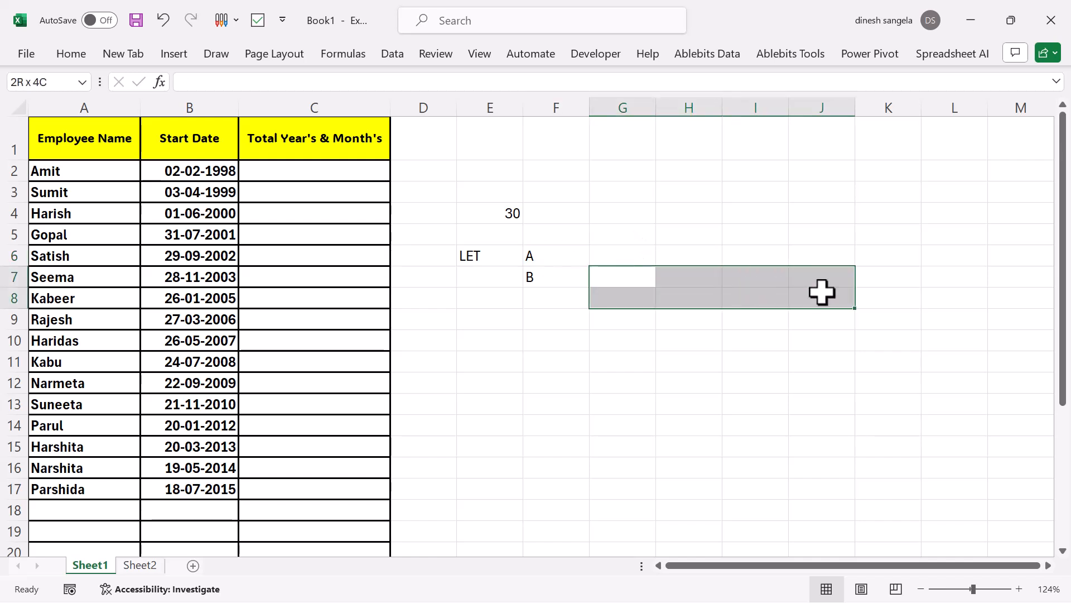
click(564, 275)
click(564, 255)
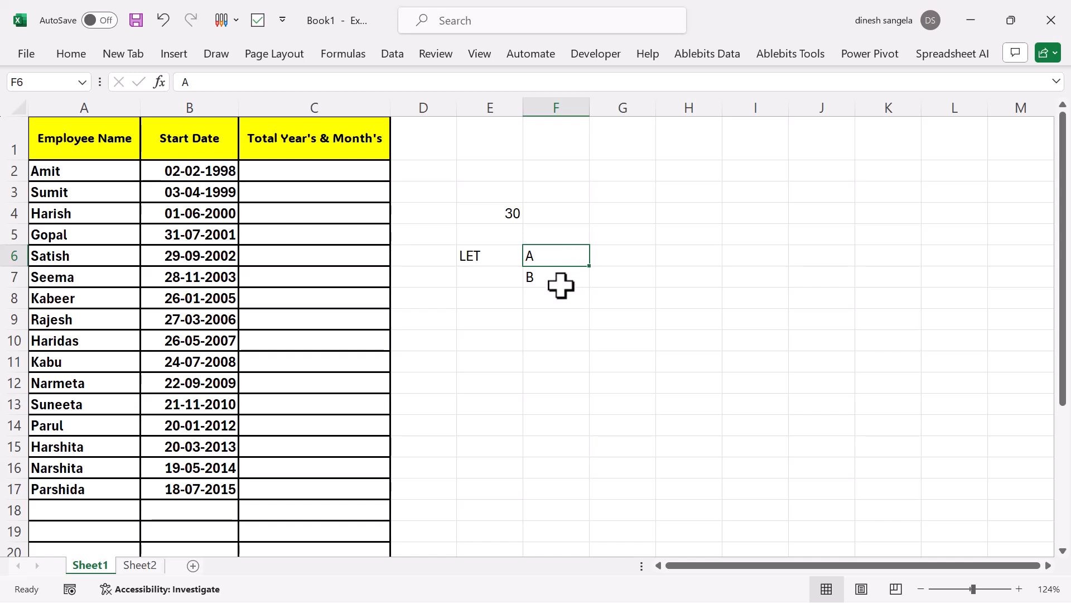
click(560, 282)
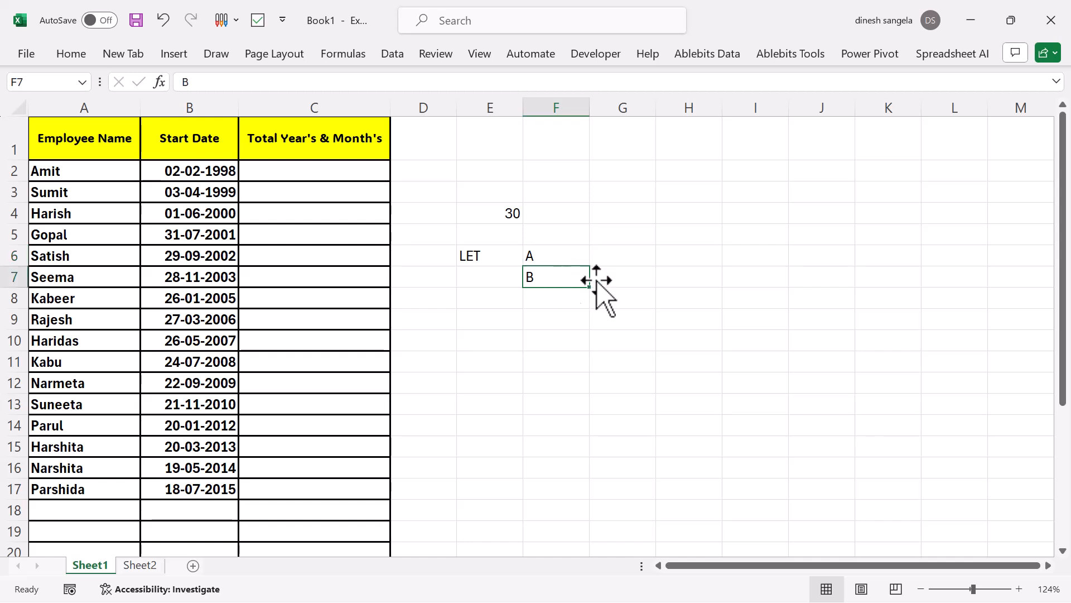
Step: Enter the text DATEDIF(B2,TODAY(),"y"), in G6 as the years expression for name A
click(631, 258)
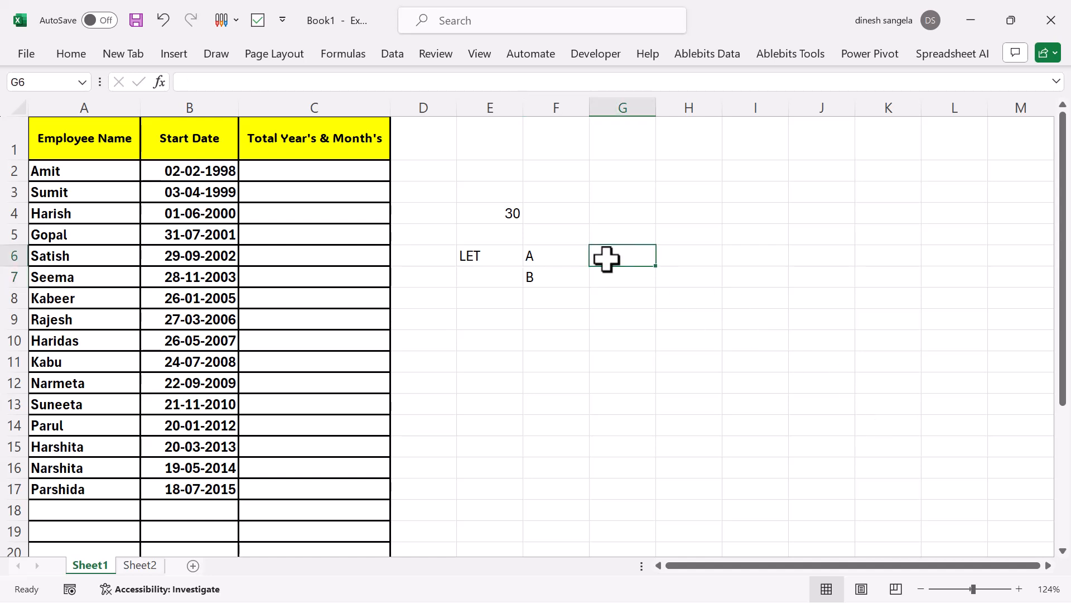
text(DATEDIF)
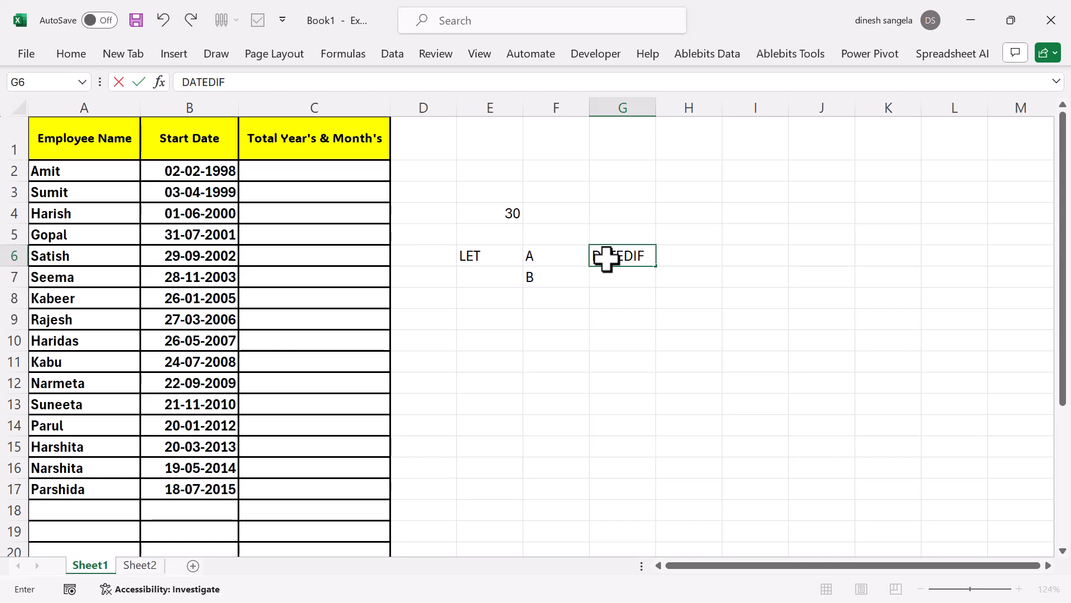
key(shift+Left)
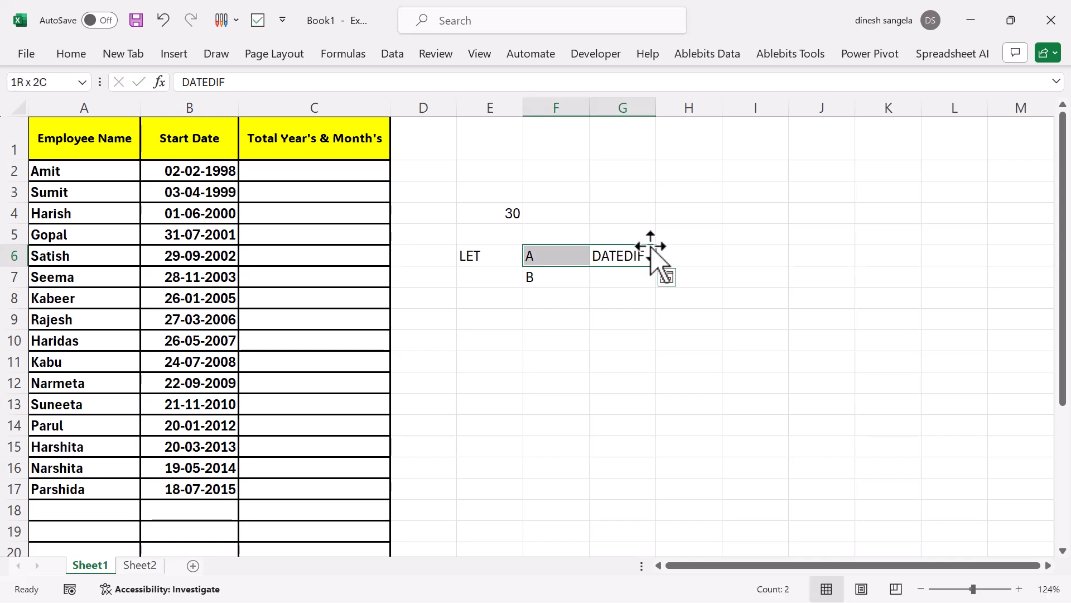
click(652, 248)
double_click(643, 256)
text(()
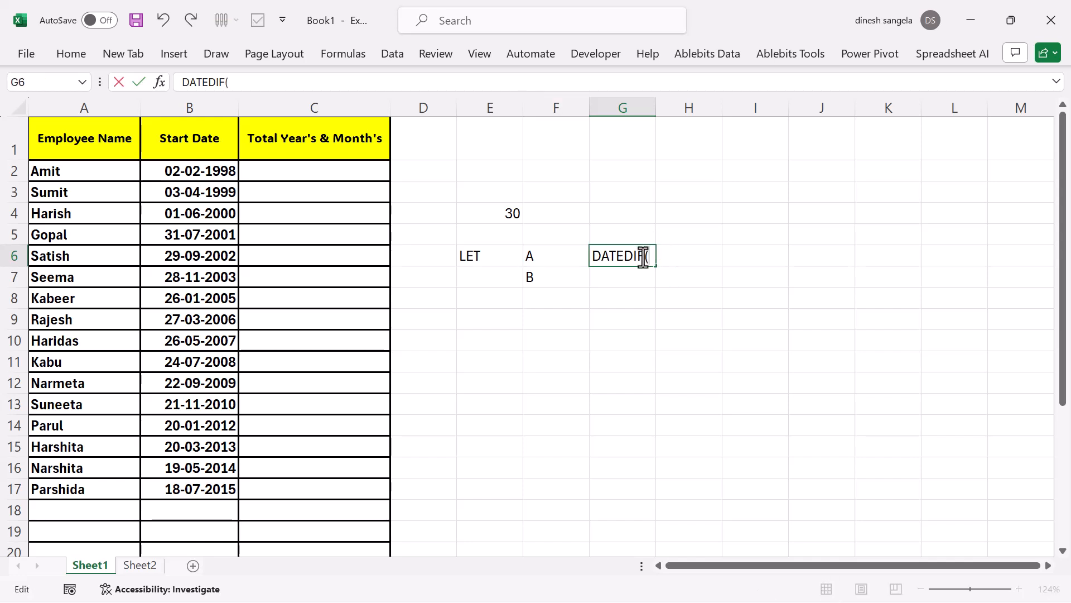
text(B2)
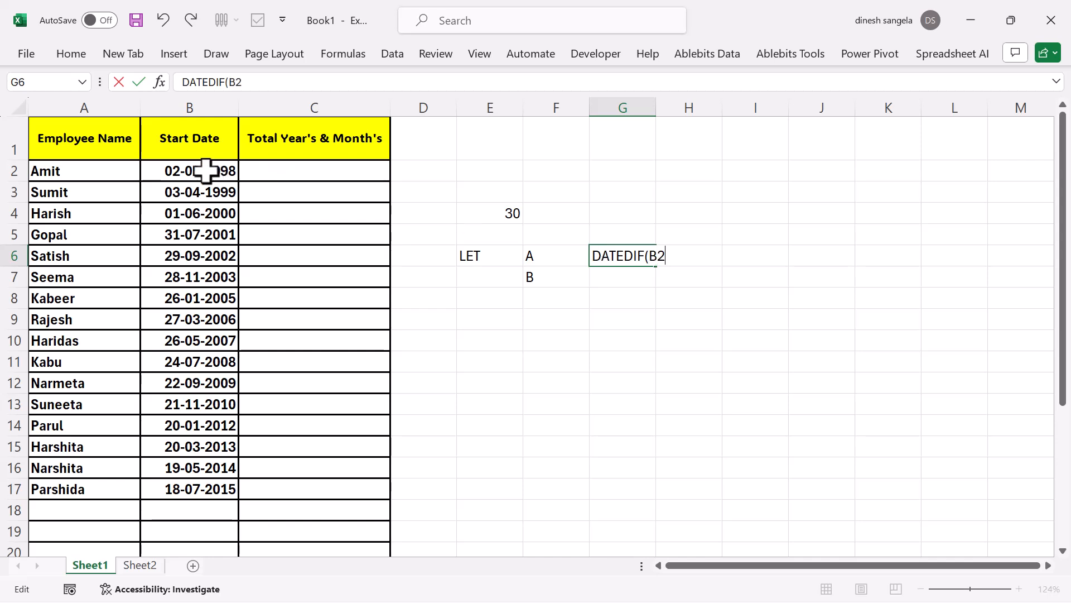
text(,TODAY)
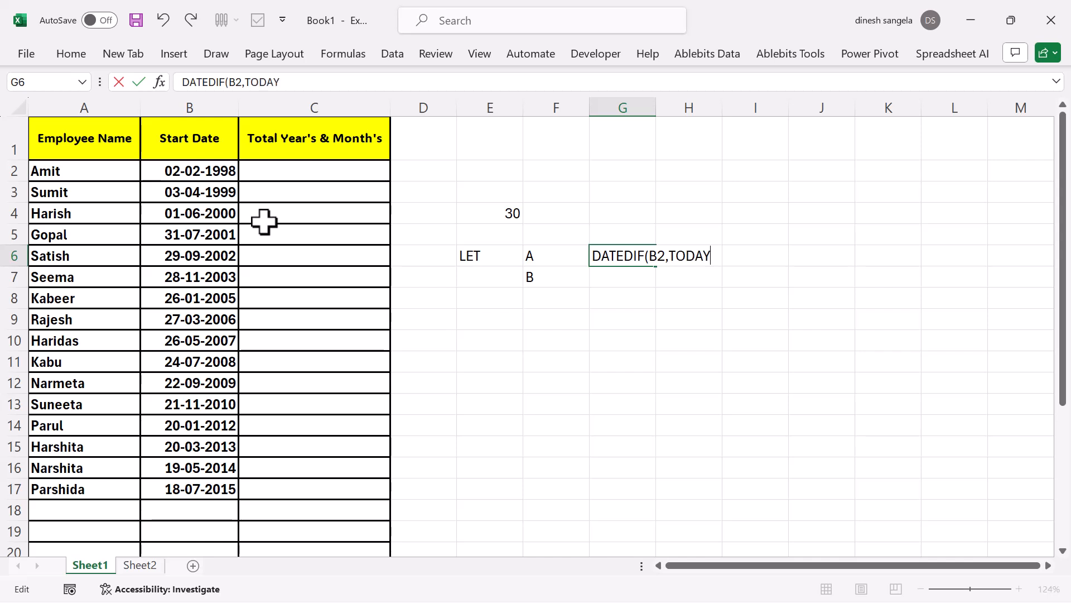
text((),"y"),)
key(Return)
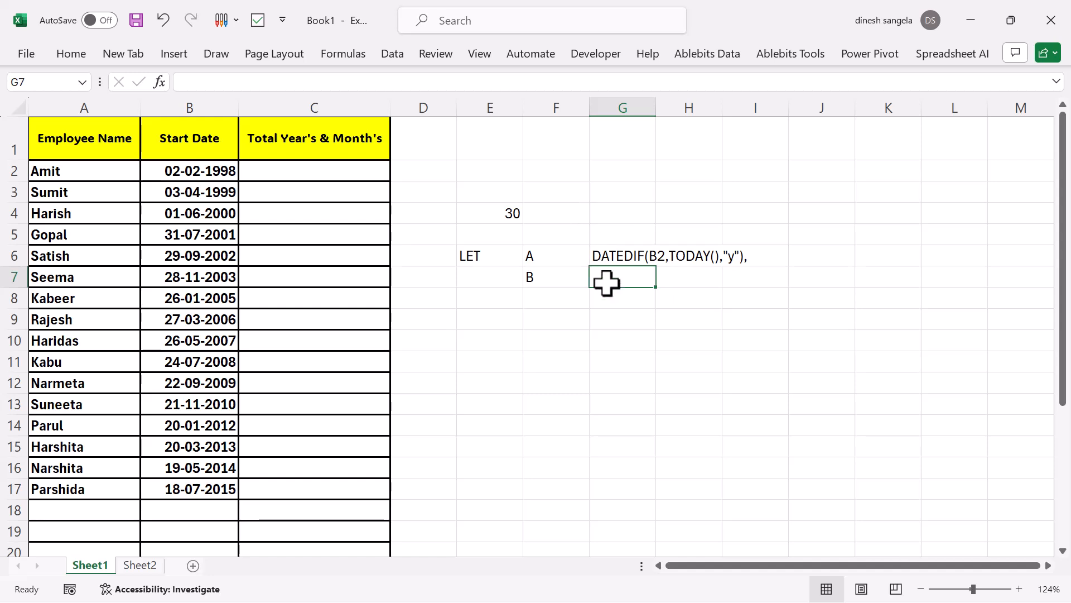
Step: Enter the text DATEDIF(B2,TODAY(),"YM"), in G7 as the months expression for name B
text(DATE)
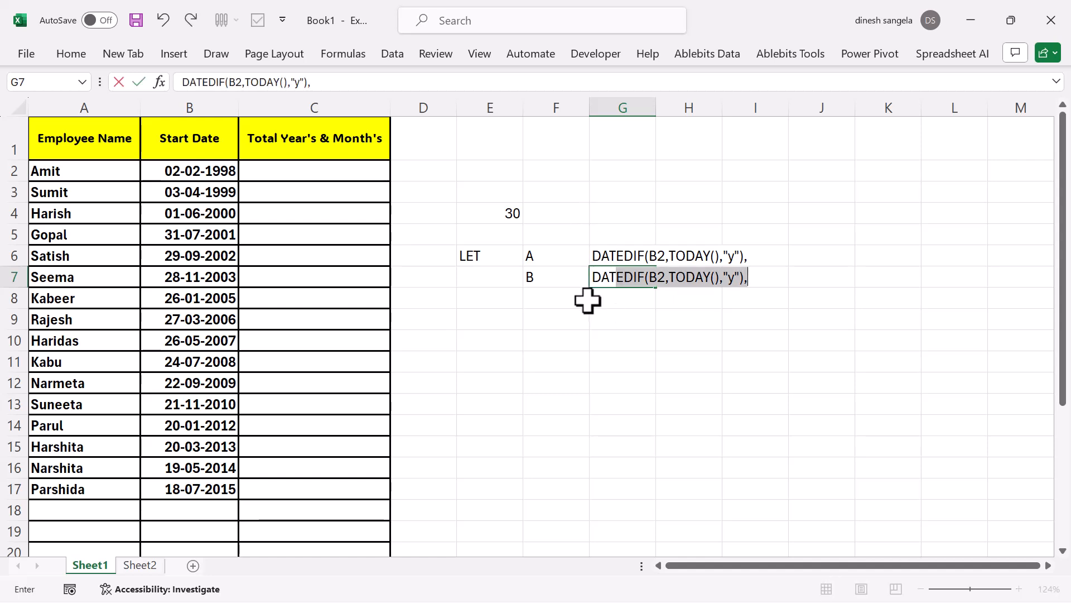
click(734, 280)
text(M)
text(Y)
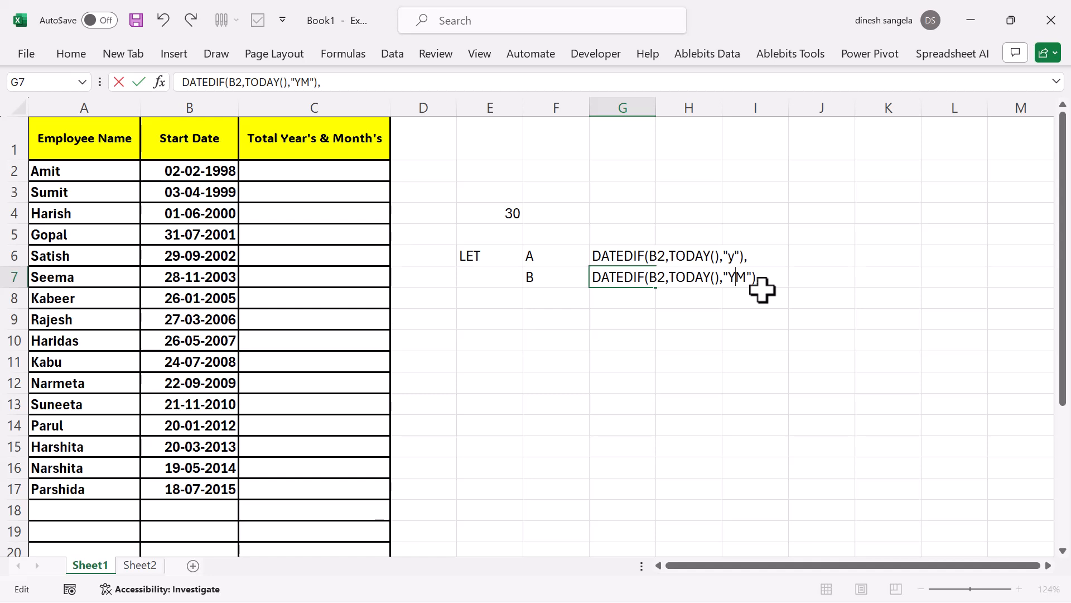
key(Return)
Step: Write the years part of the result expression, IF(A>0,A &" YEAR,","""), as text in F8
click(552, 255)
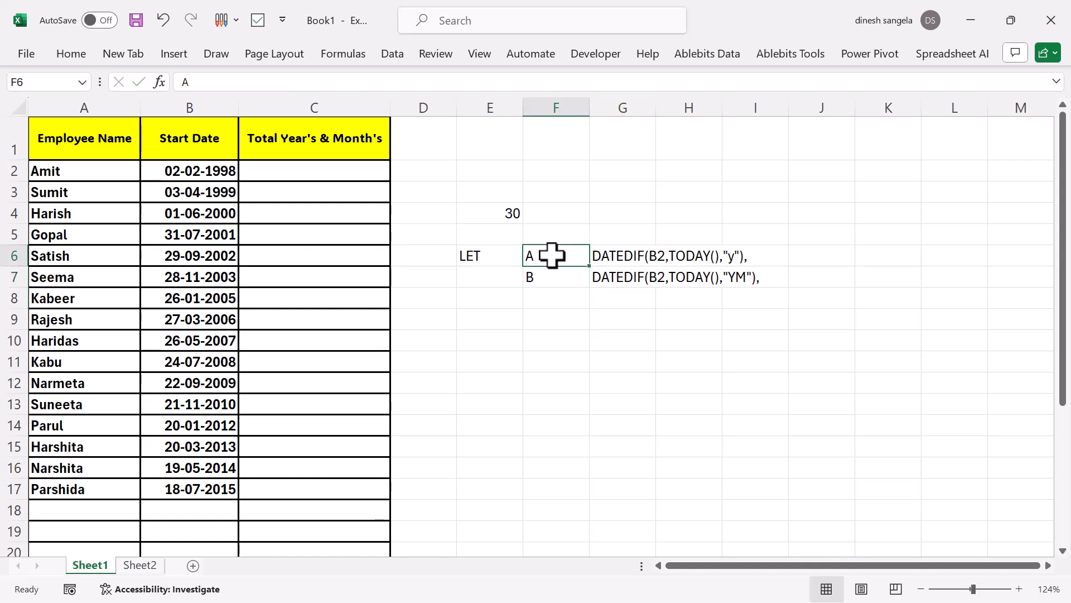
click(557, 277)
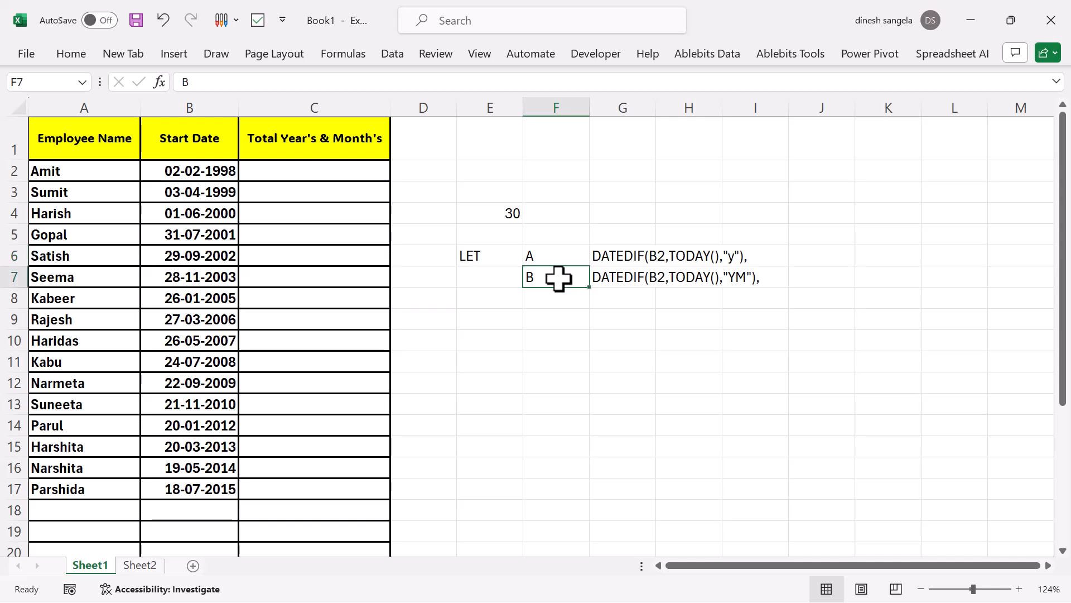
click(540, 301)
text(IF)
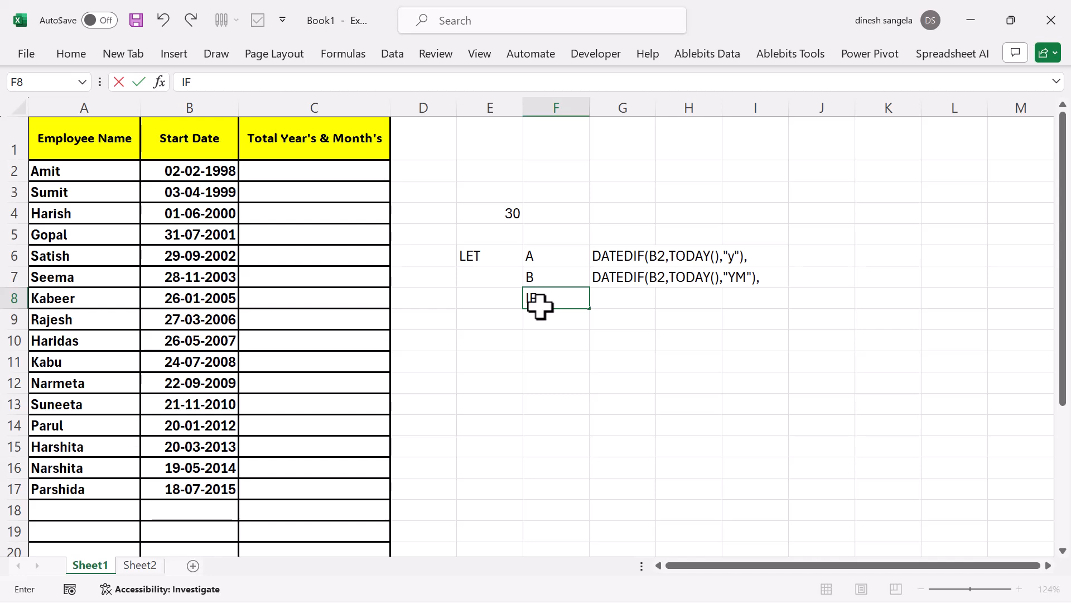
text((A)
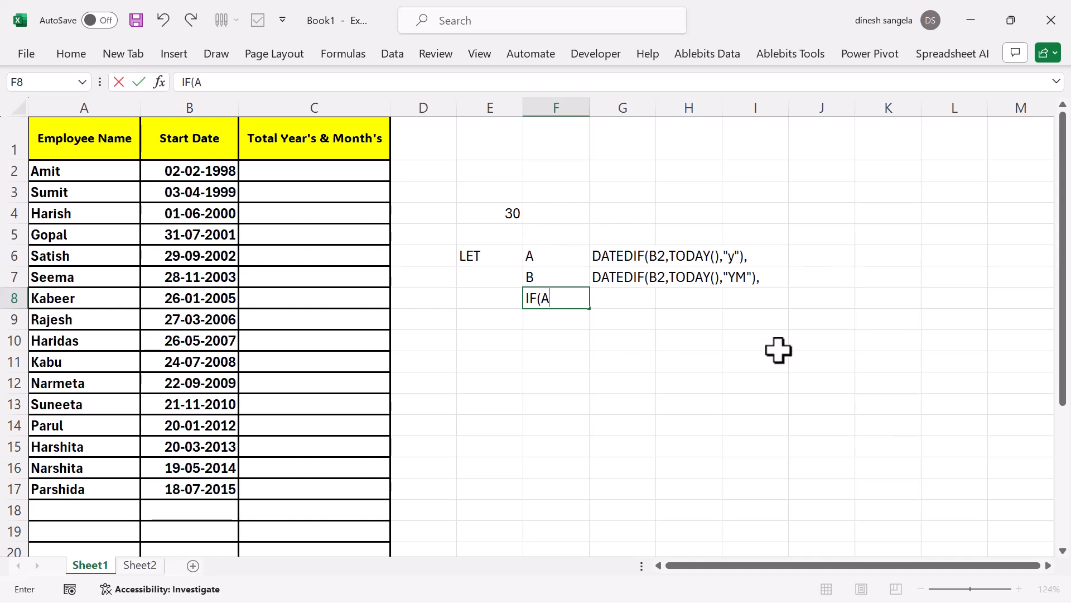
text(>0,A &" YEAR)
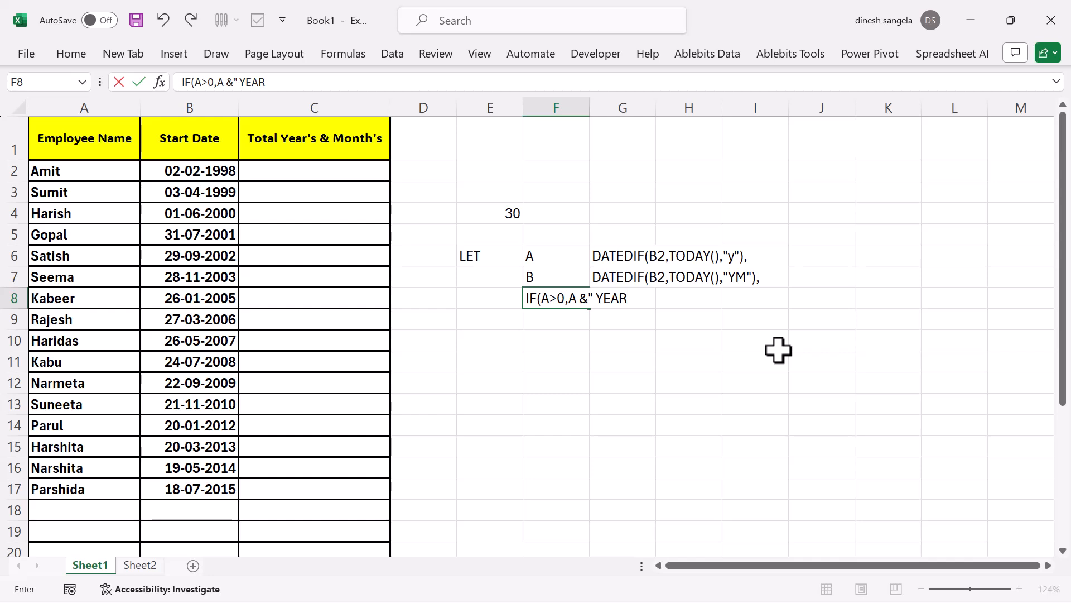
text(,","""))
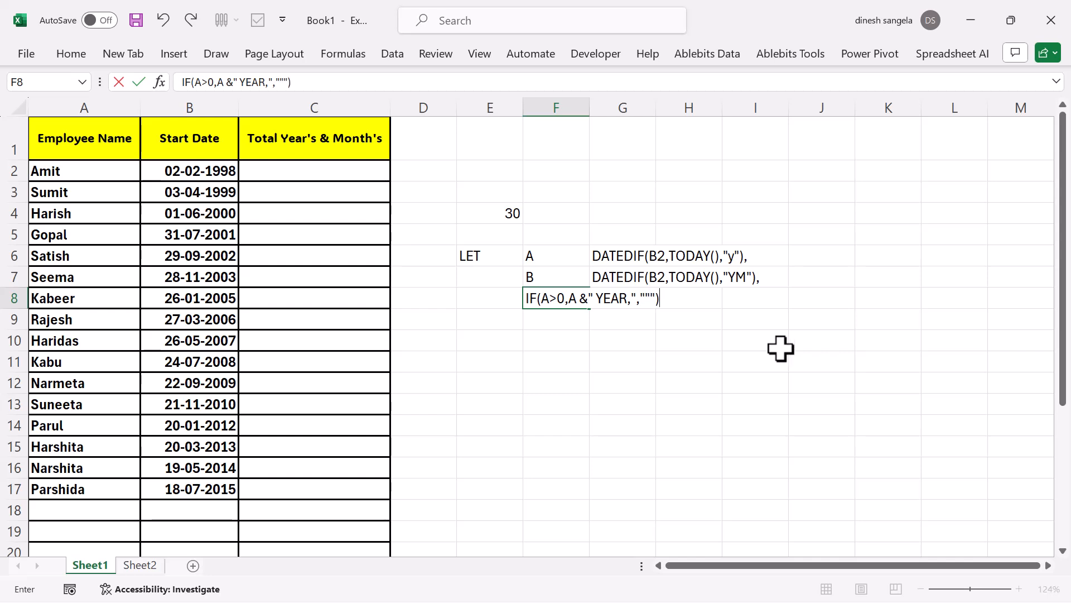
Step: Append & B &" Month ") to the IF expression in F8 and commit the text
click(547, 304)
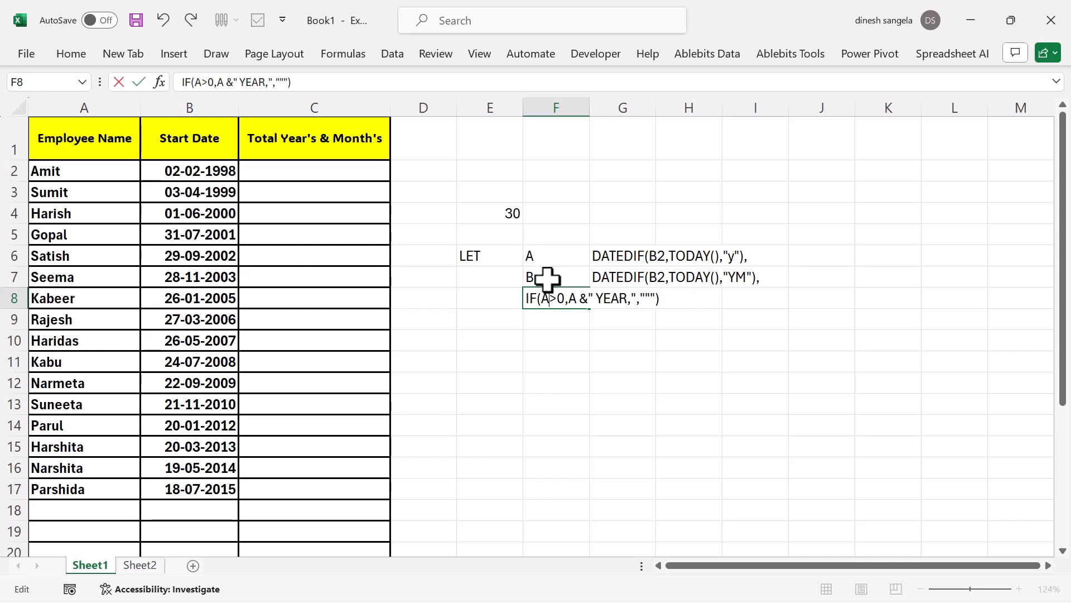
double_click(562, 302)
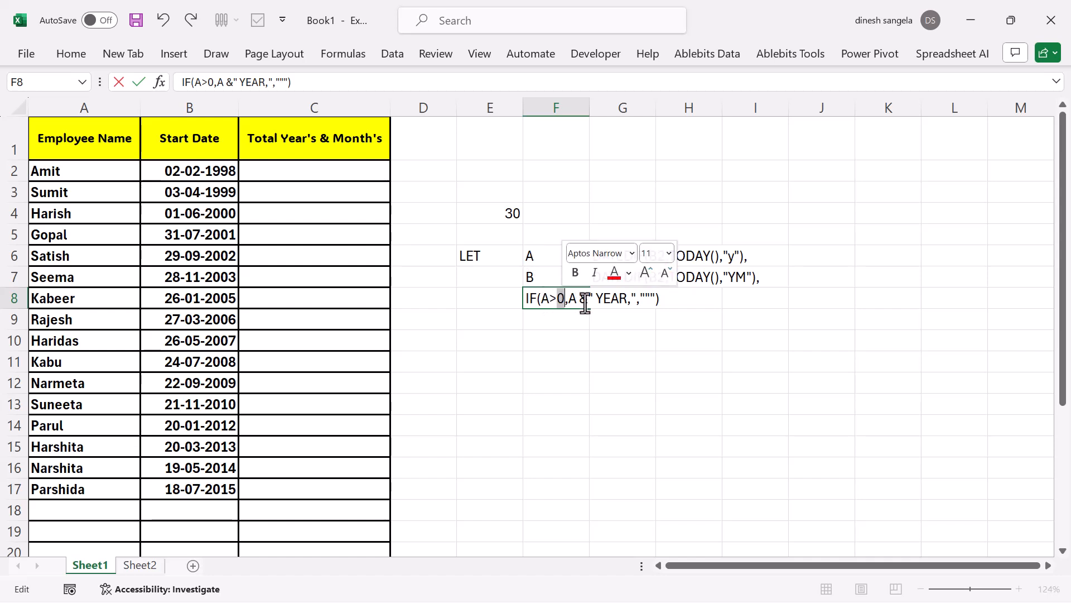
double_click(575, 303)
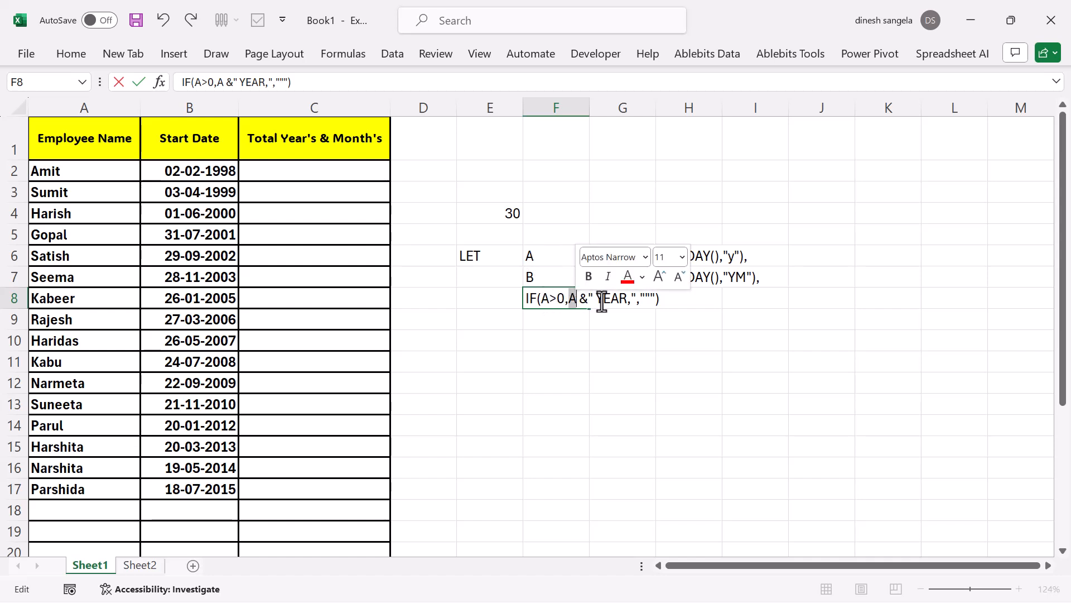
click(681, 303)
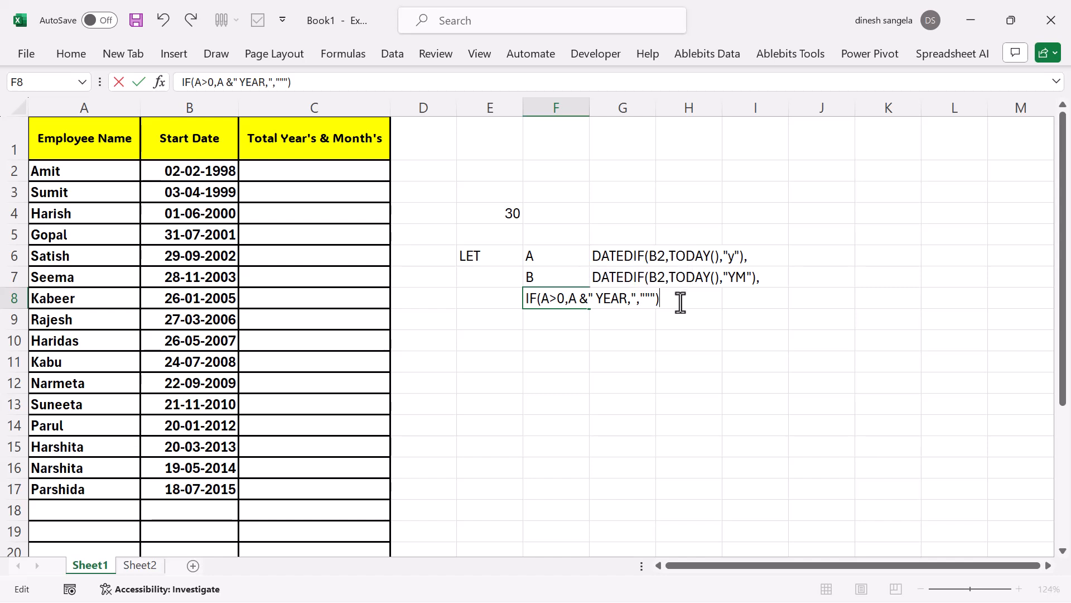
text(& B &)
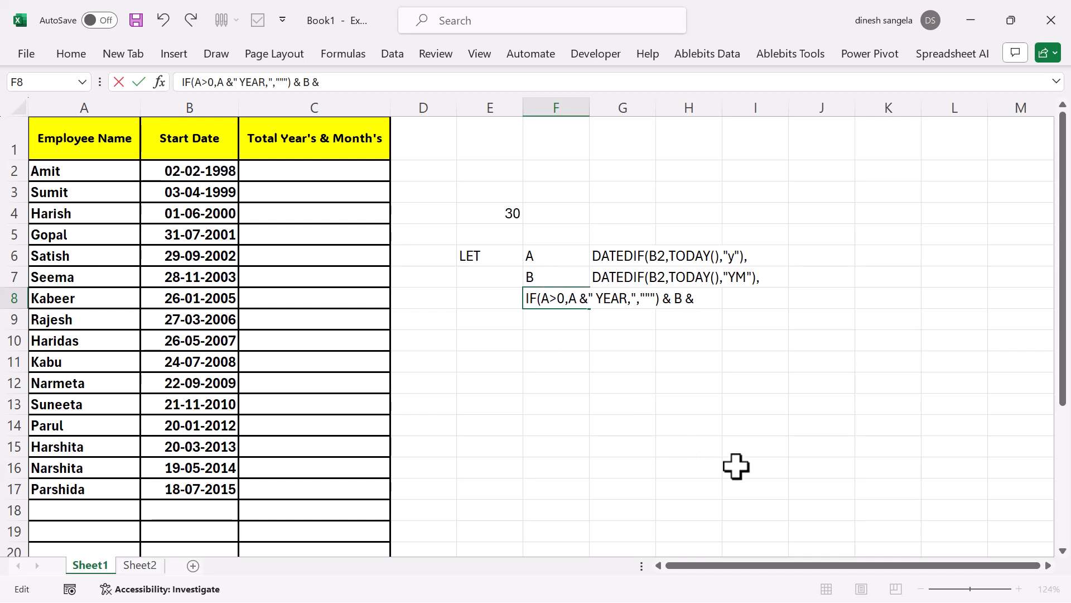
text(" mONTH)
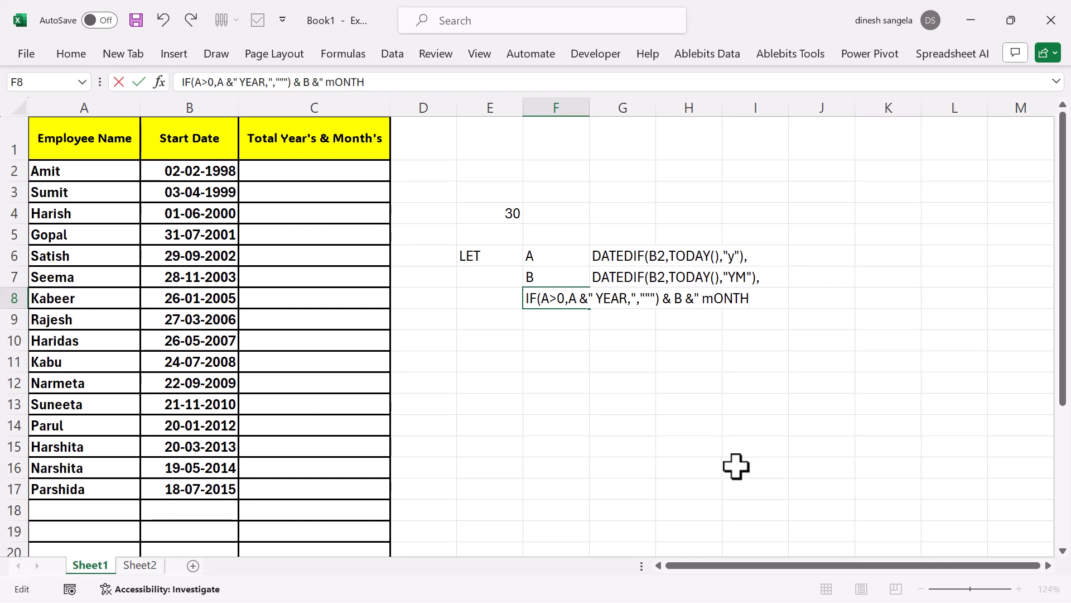
text( ")
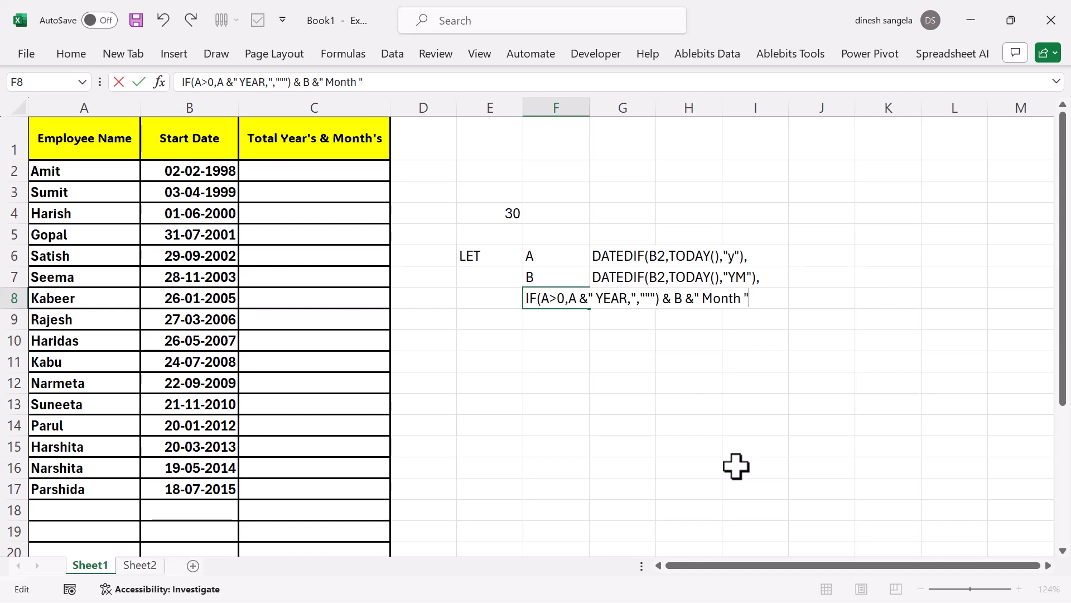
text())
key(Return)
Step: Start the formula in C2 with =LET(A,DATEDIF(B2,TODAY(),"Y"), following the outline in E6:I8
drag(496, 258, 751, 304)
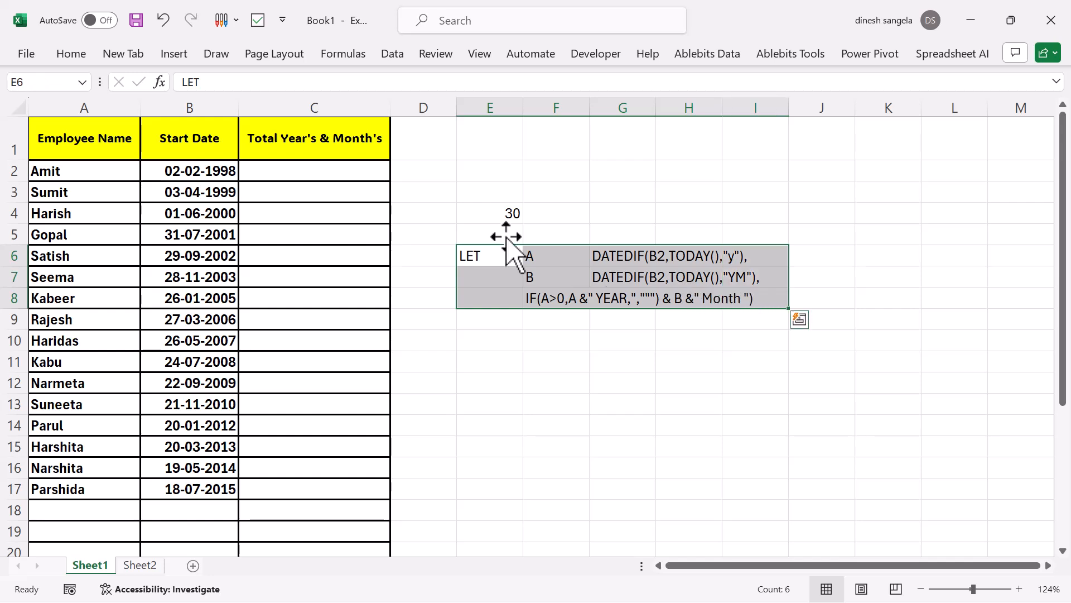
click(303, 175)
text(=LET()
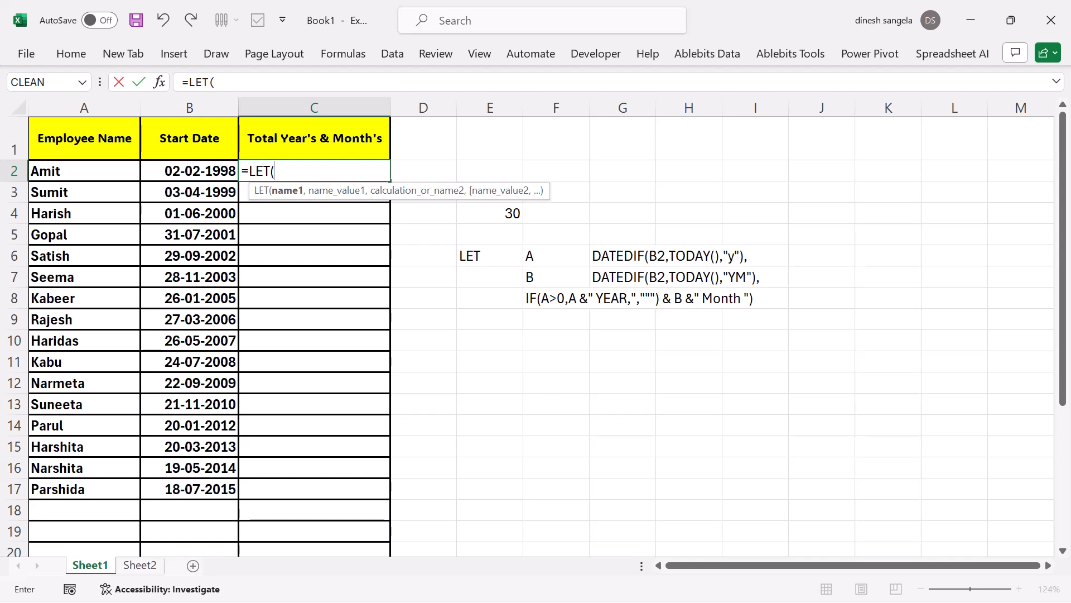
text(A,)
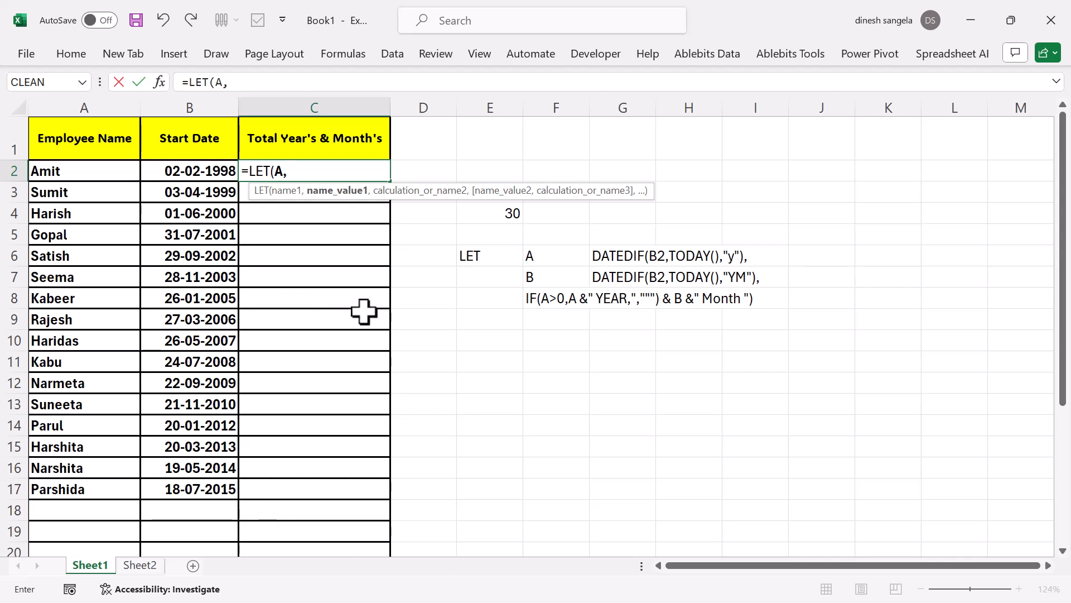
text(DATEDI)
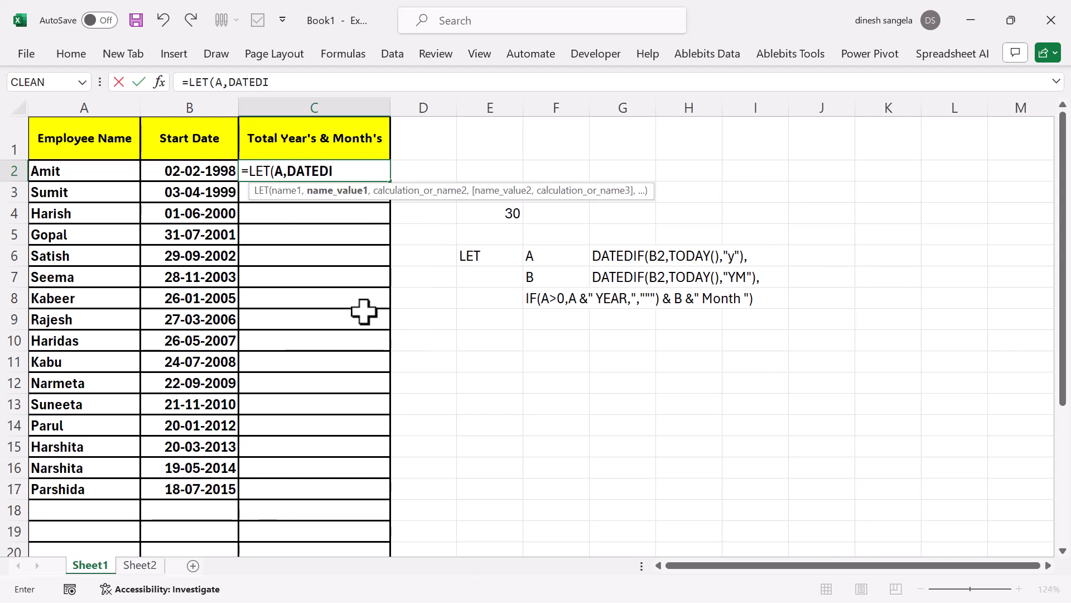
text(F()
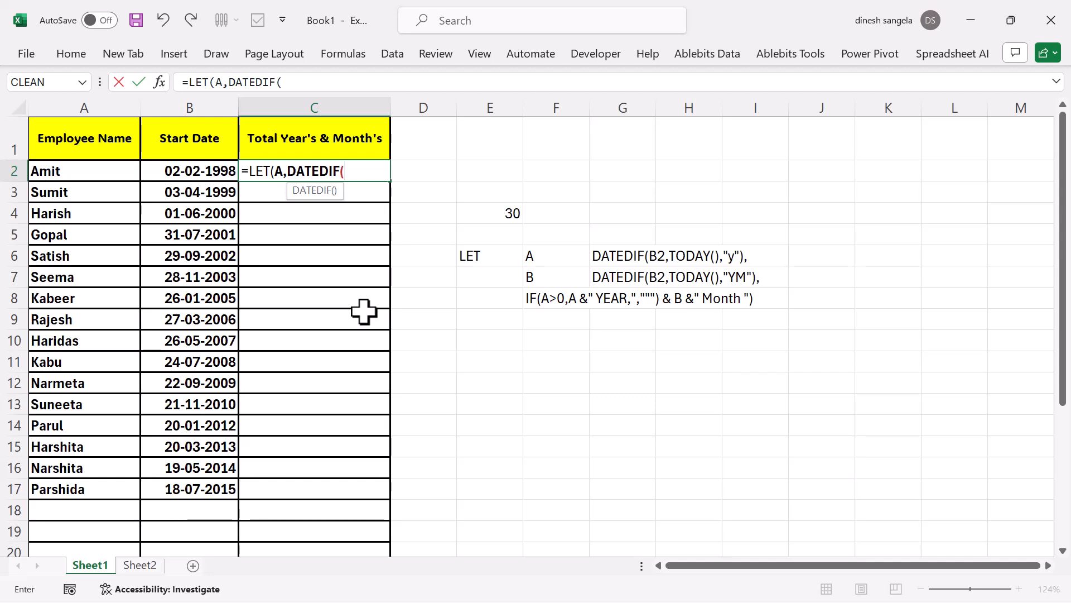
click(198, 172)
text(,TODAY())
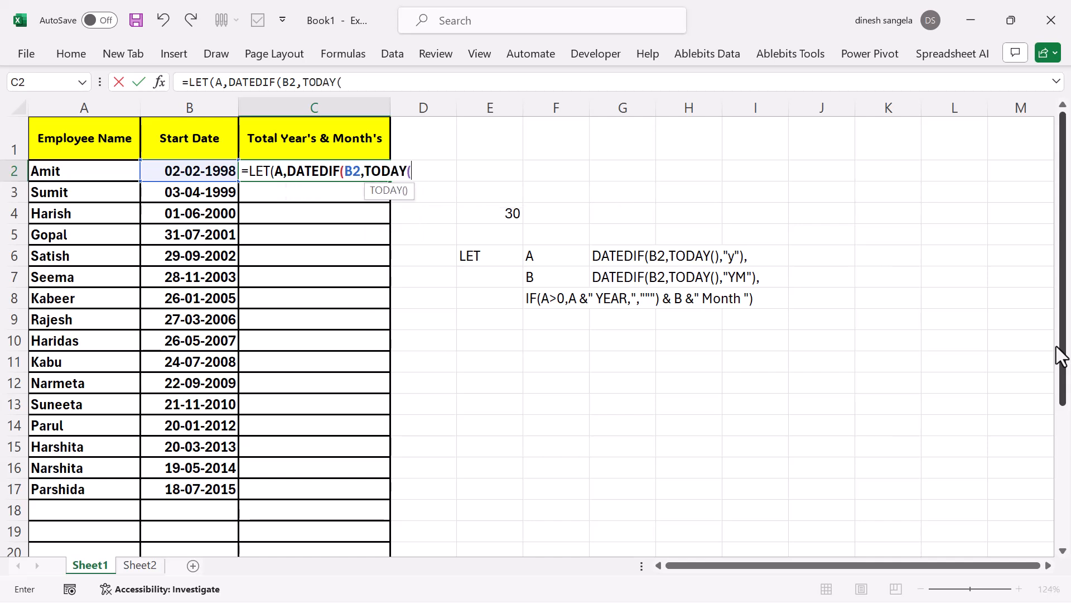
text(,Y)
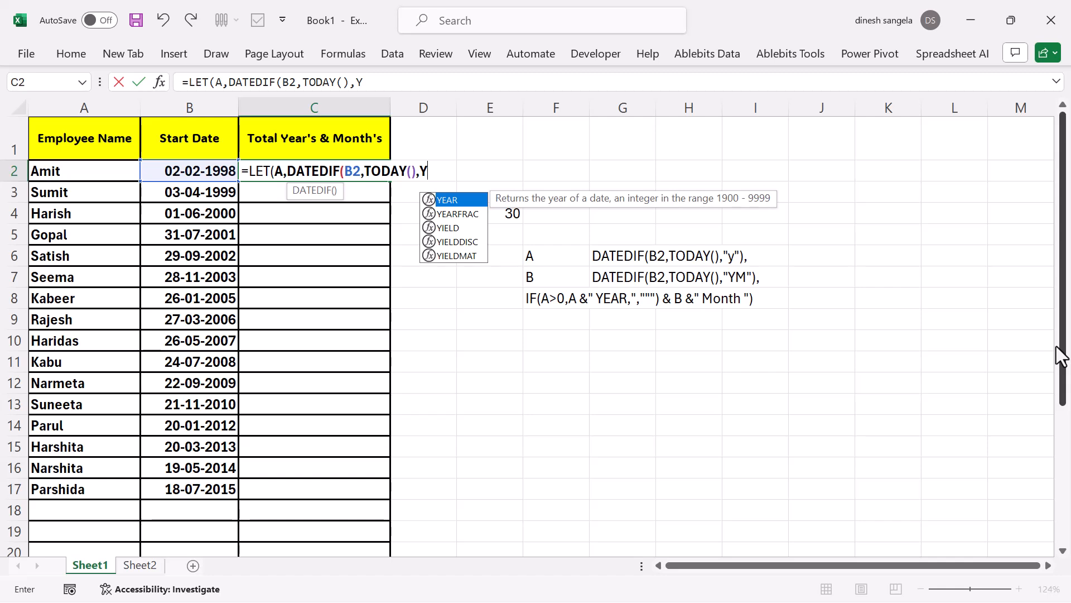
key(BackSpace)
text("Y")
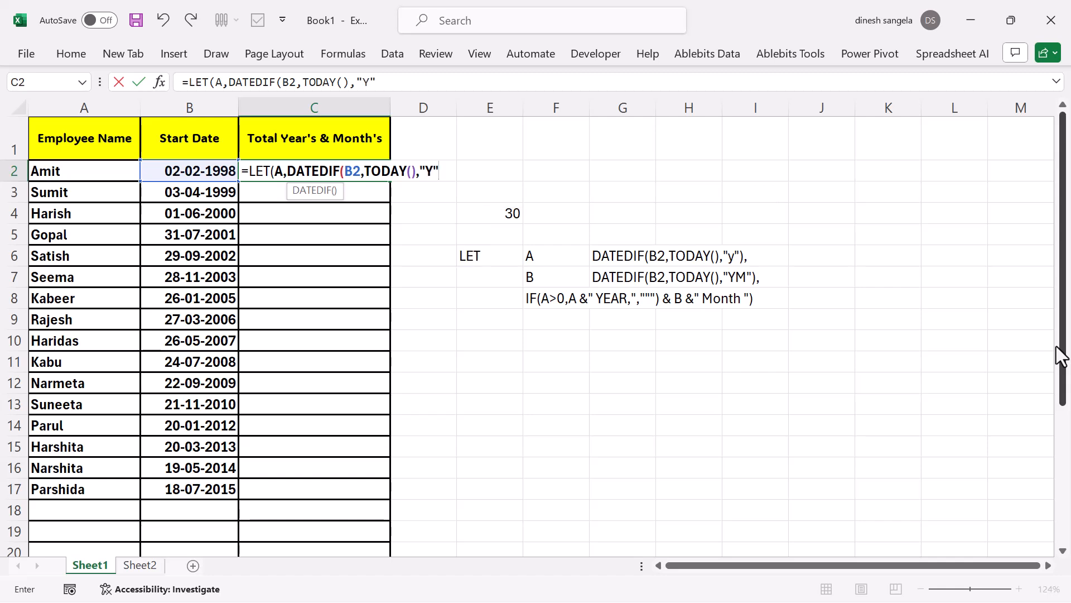
text(),)
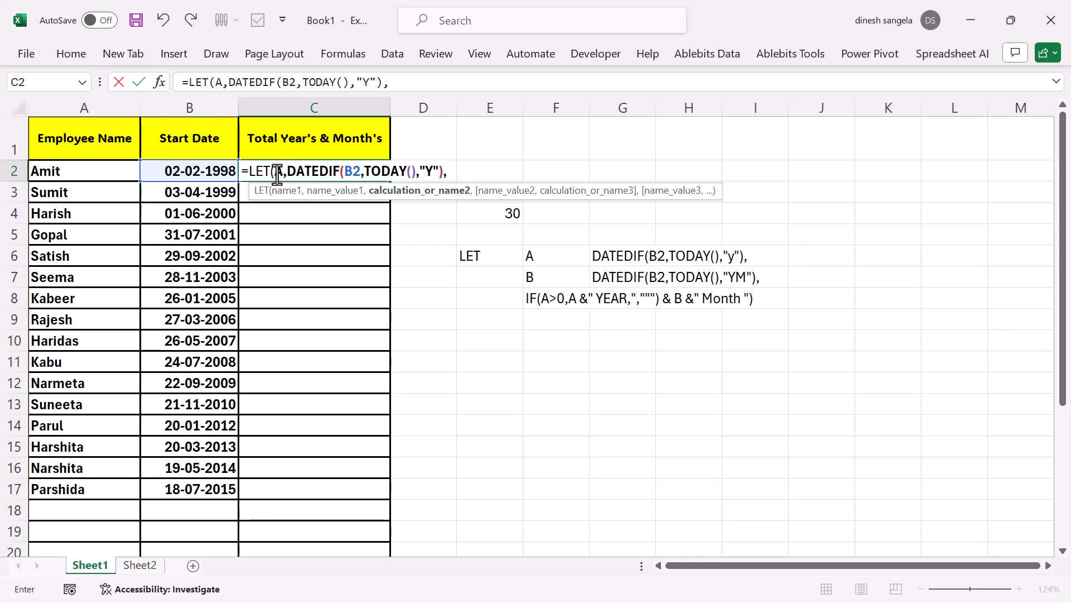
Step: Extend the C2 formula with a copy of the A pair, changed to B,DATEDIF(B2,TODAY(),"YM"),
drag(274, 171, 454, 162)
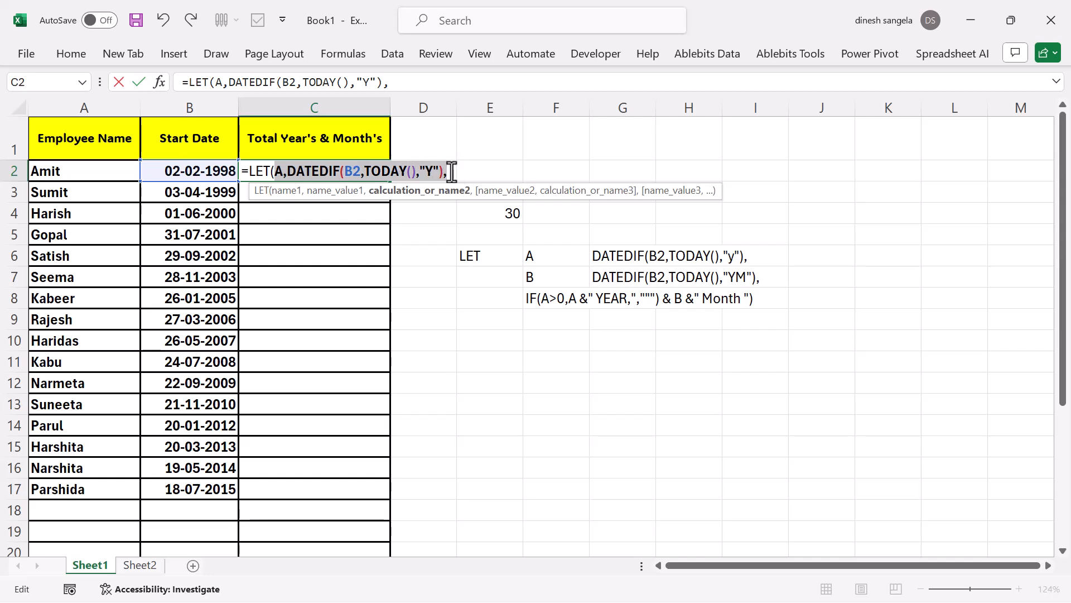
click(452, 171)
key(ctrl+v)
double_click(451, 171)
text(B)
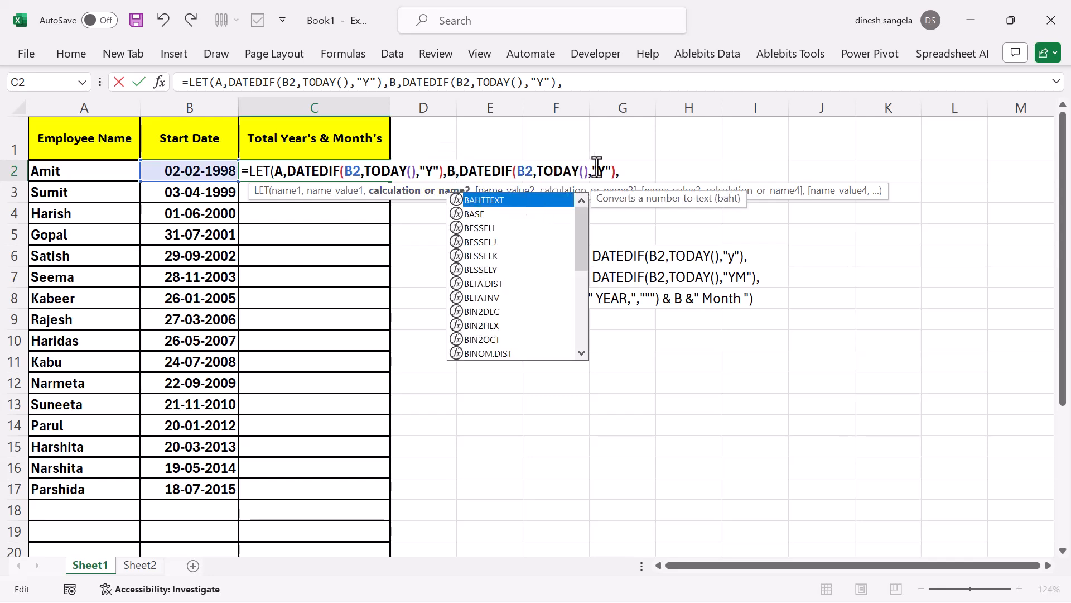
key(Escape)
key(Left)
key(Left)
key(Left)
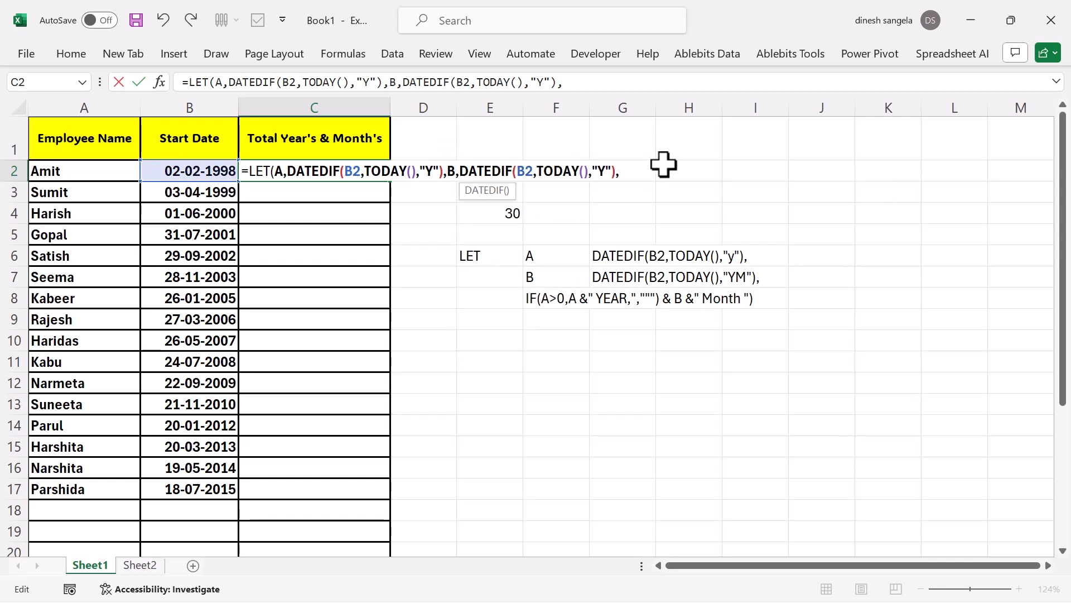
text(M)
Step: Examine the A and B names and their DATEDIF values in the C2 formula
click(635, 170)
drag(449, 173, 648, 173)
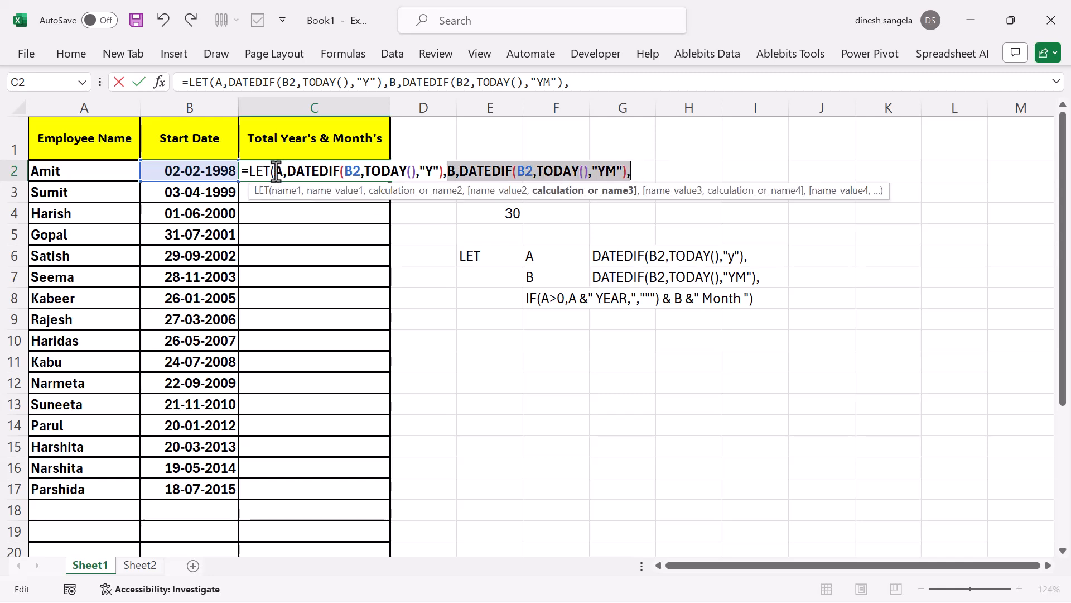
drag(275, 172, 411, 171)
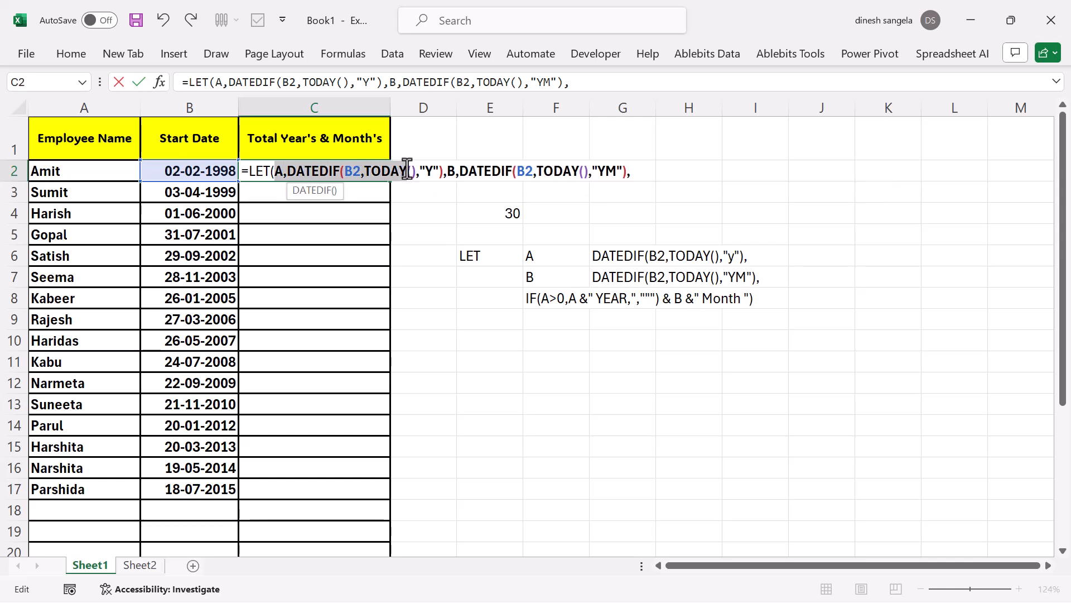
click(312, 171)
drag(282, 171, 274, 171)
drag(454, 171, 447, 171)
Step: Append IF(A>0,A & "YEAR","") to the end of the LET formula in C2
click(635, 173)
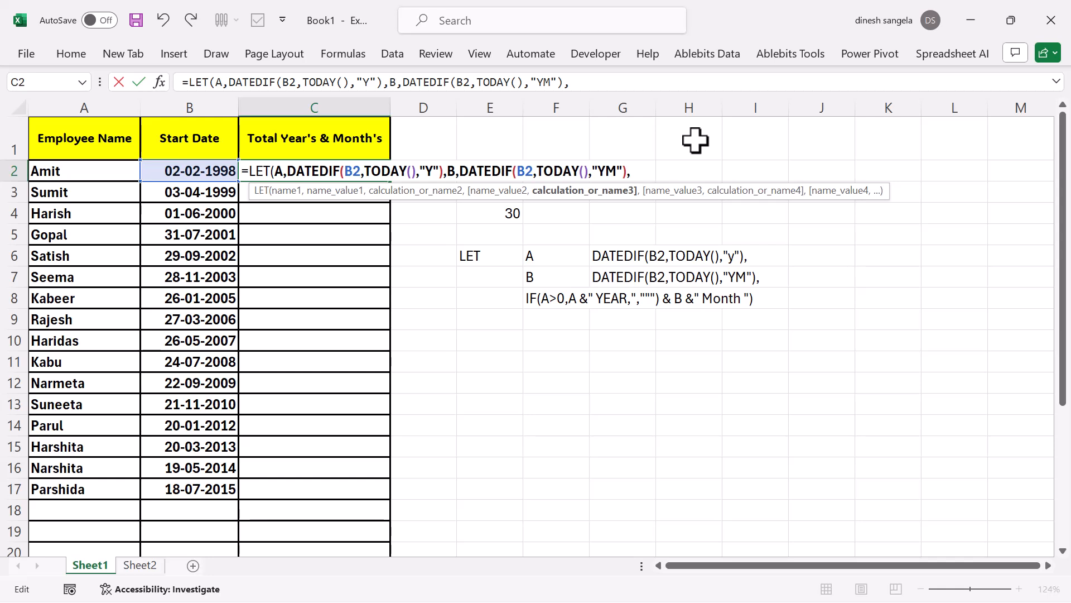
text(IF()
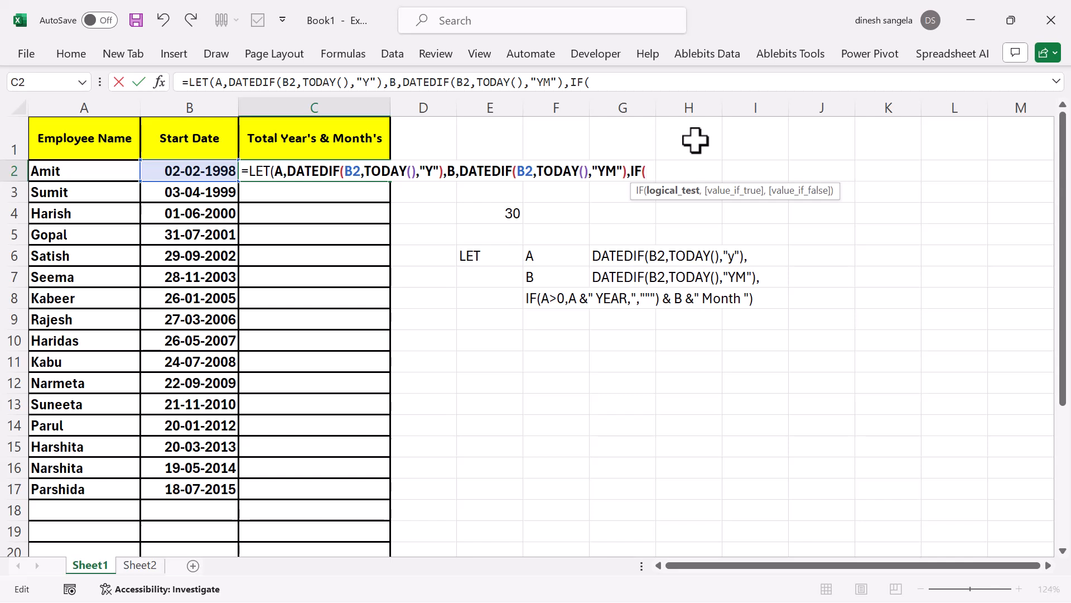
text(A)
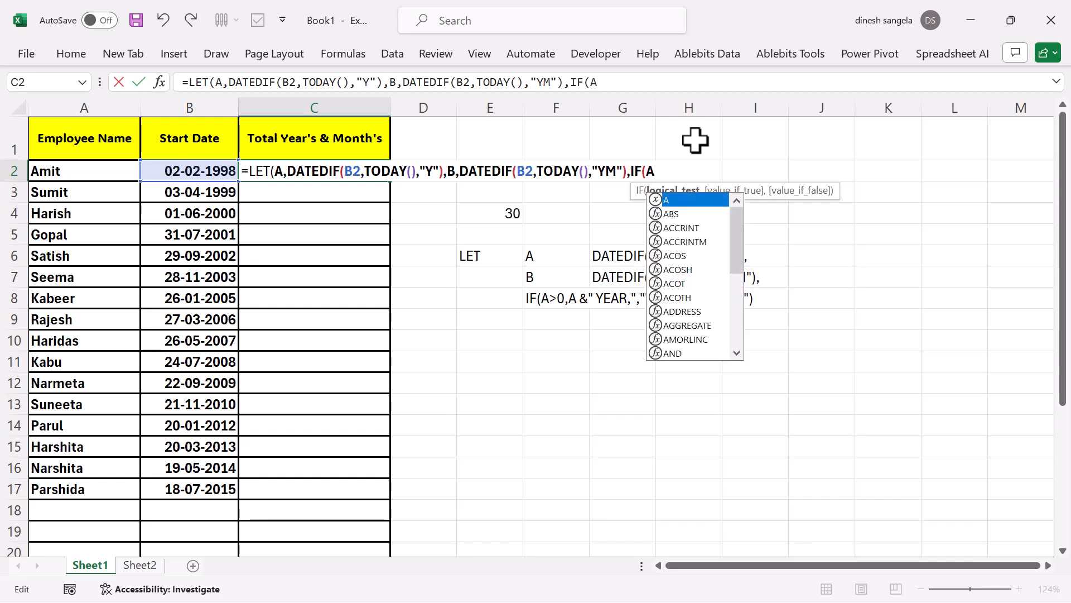
text(>0)
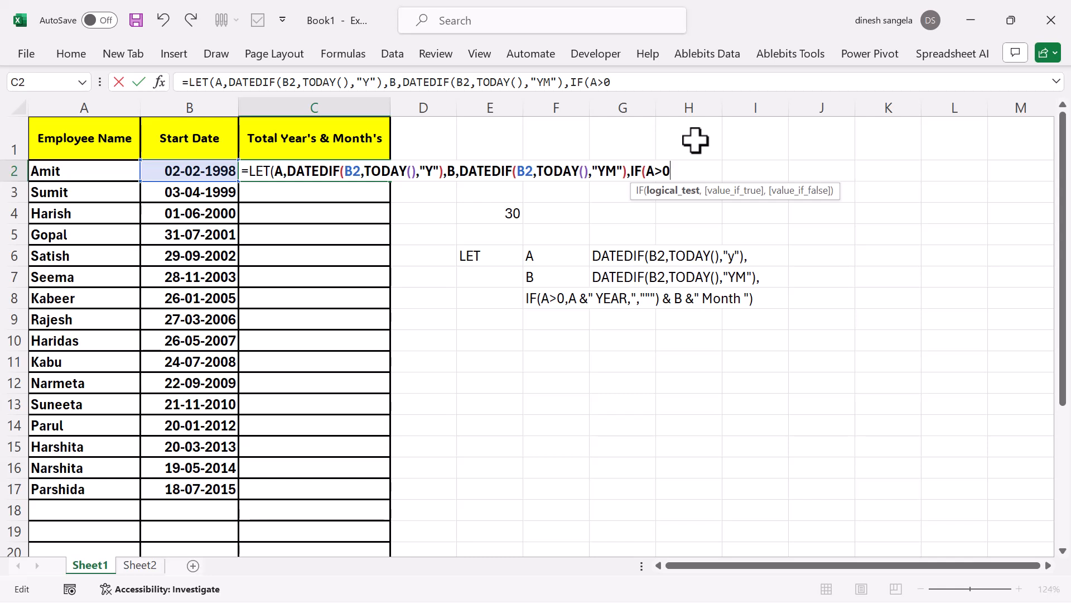
text(,a)
key(BackSpace)
text(A)
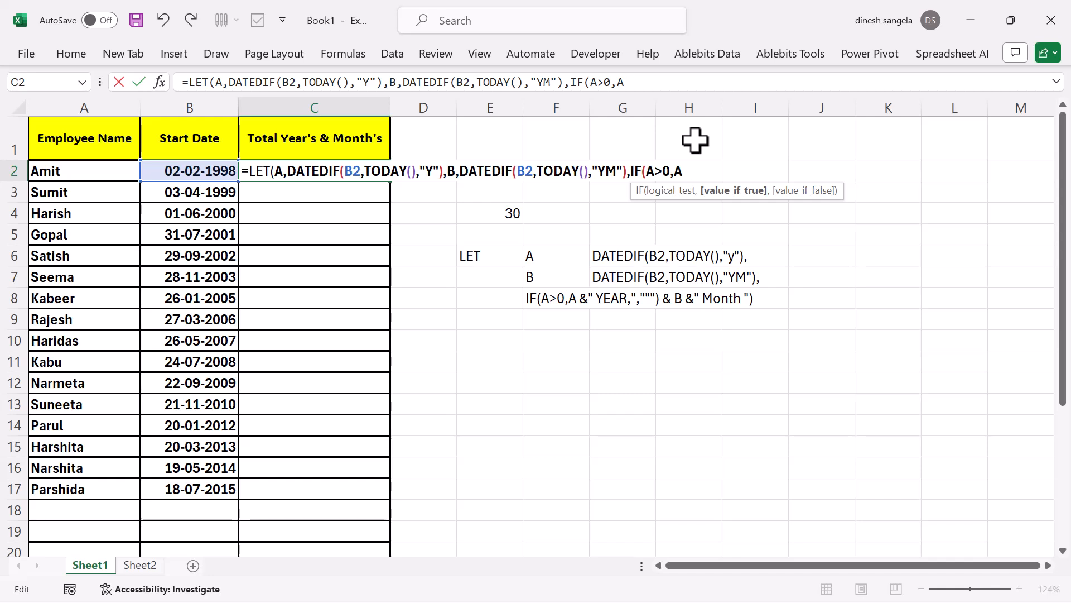
text(& "y)
key(BackSpace)
text(YEAR)
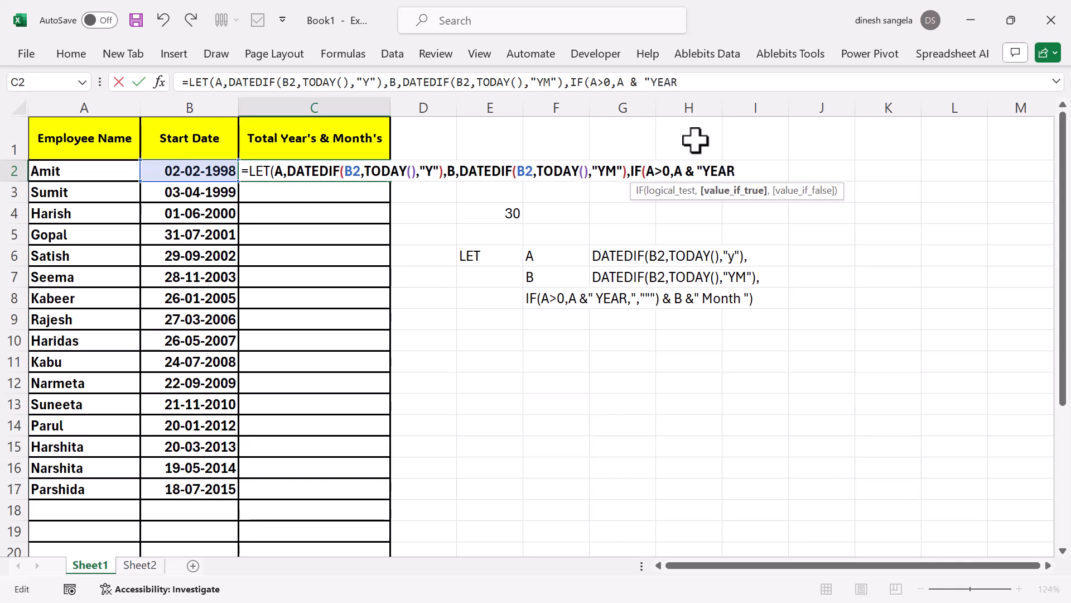
text(",)
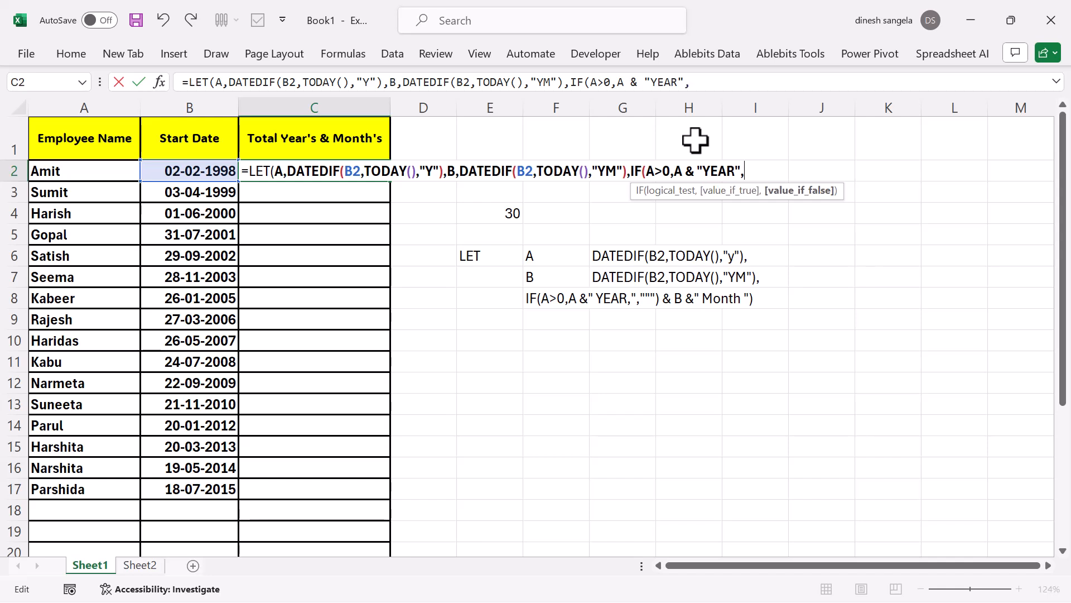
text(""))
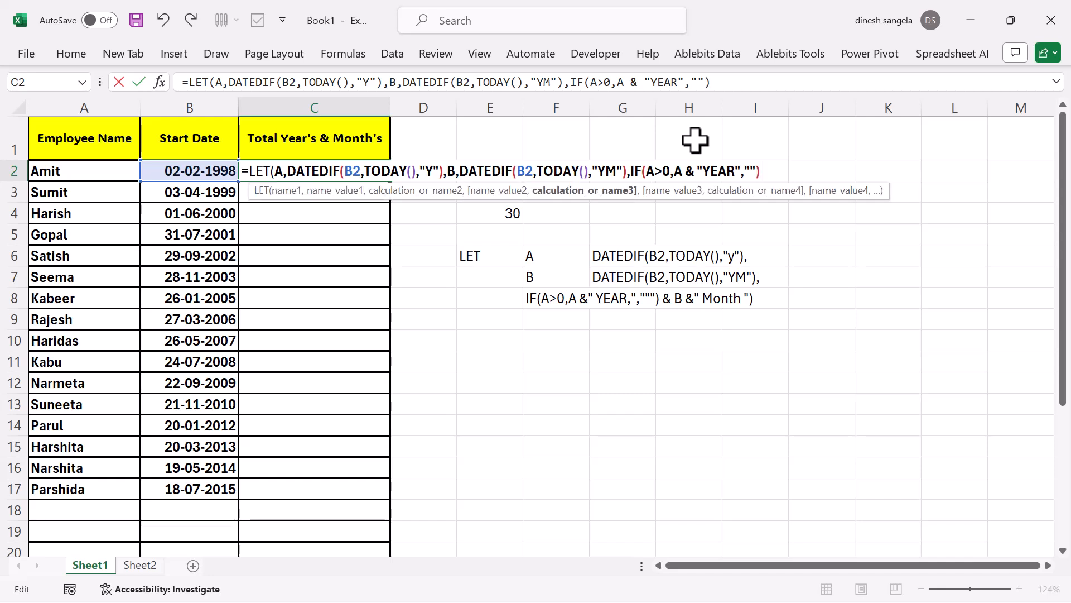
Step: Append & B & "MONTH") after the IF expression to close the LET formula in C2
text( & B)
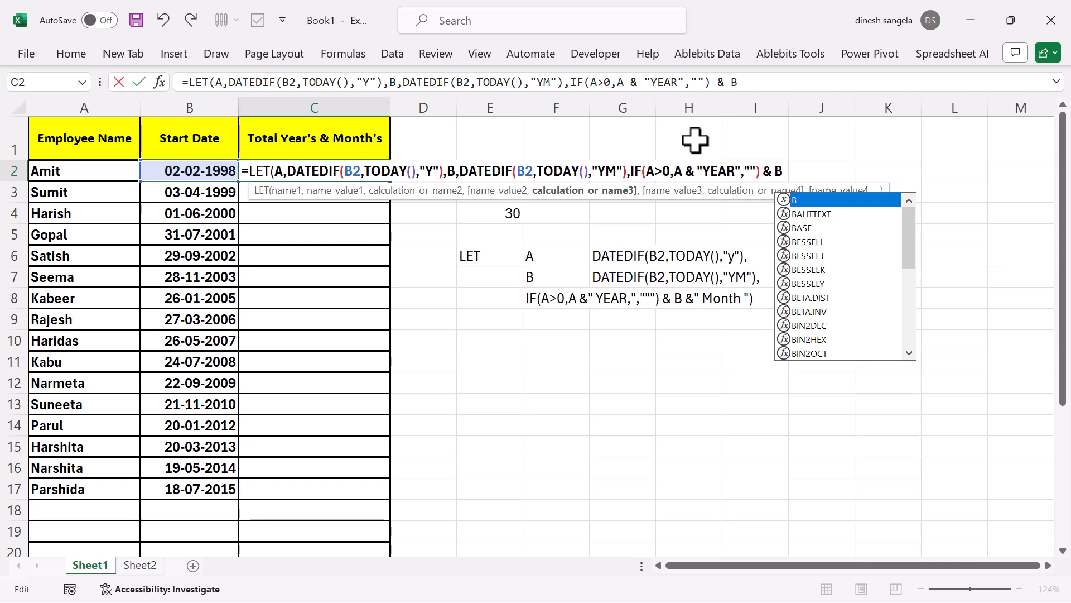
text(&)
key(BackSpace)
text(& )
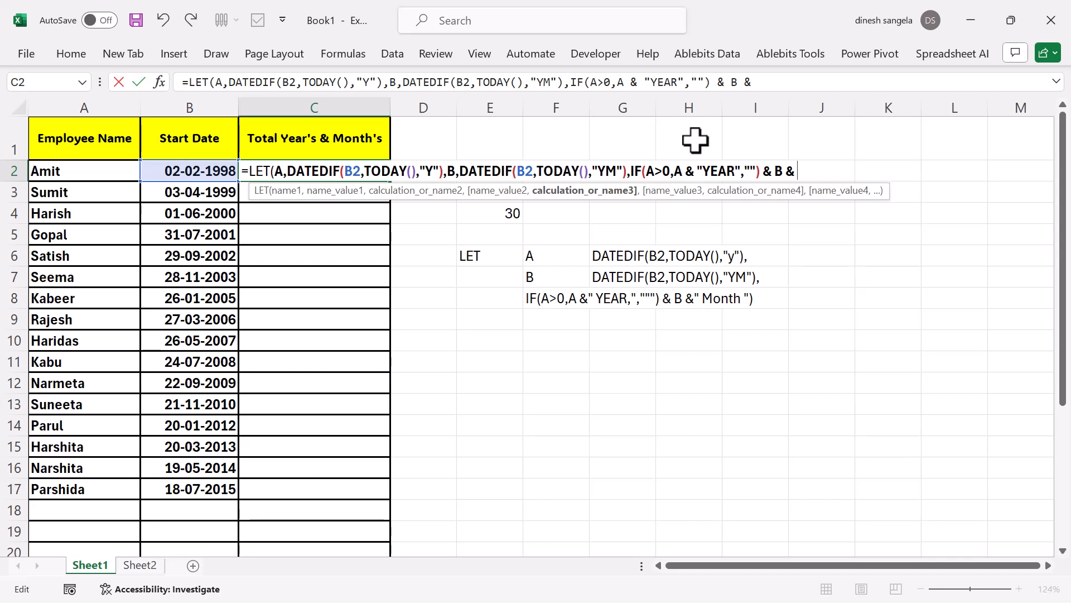
text("MONTHS)
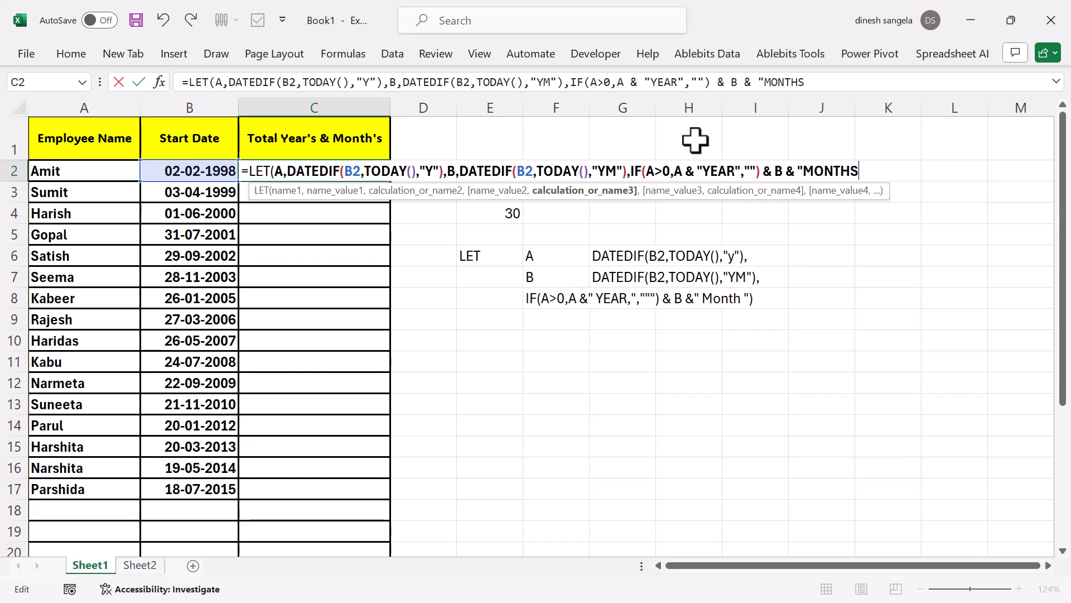
key(BackSpace)
text("))
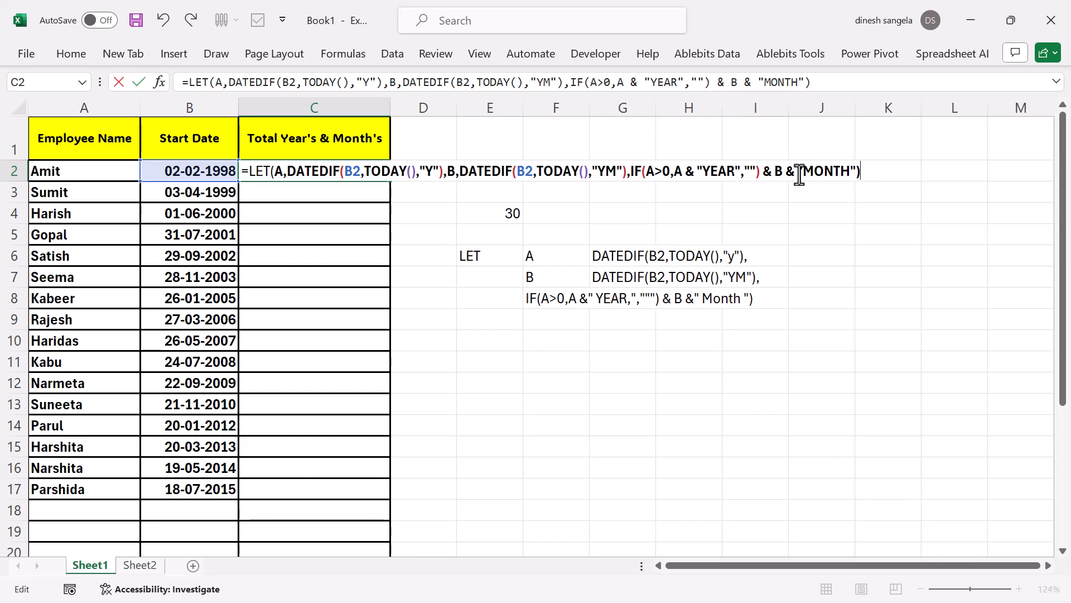
Step: Add a space before and after YEAR and MONTH inside their quotes in the C2 formula and commit it
click(802, 175)
click(847, 173)
click(704, 172)
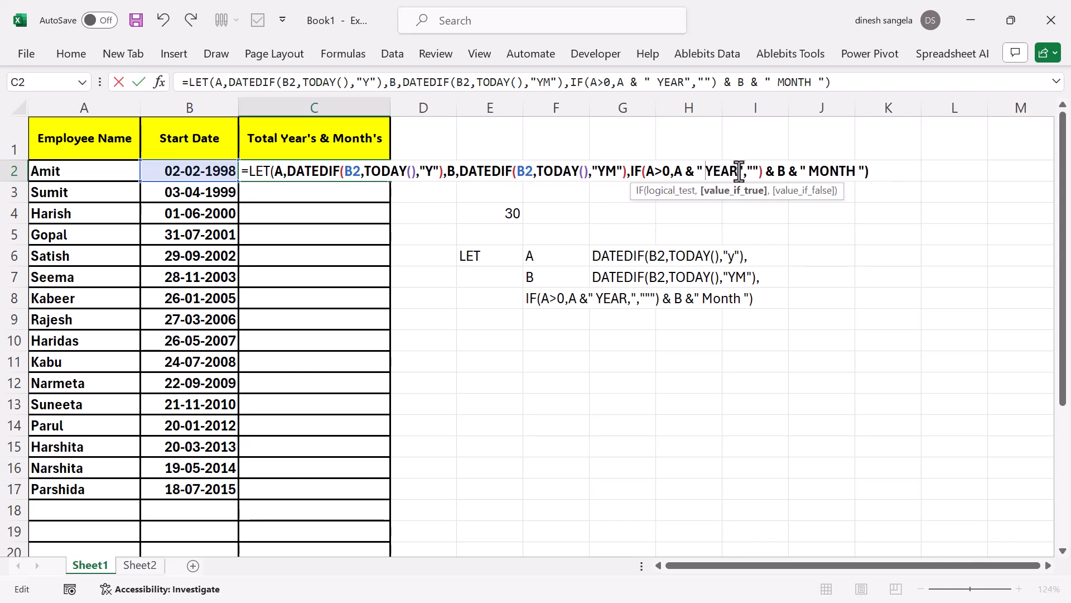
click(740, 172)
click(887, 170)
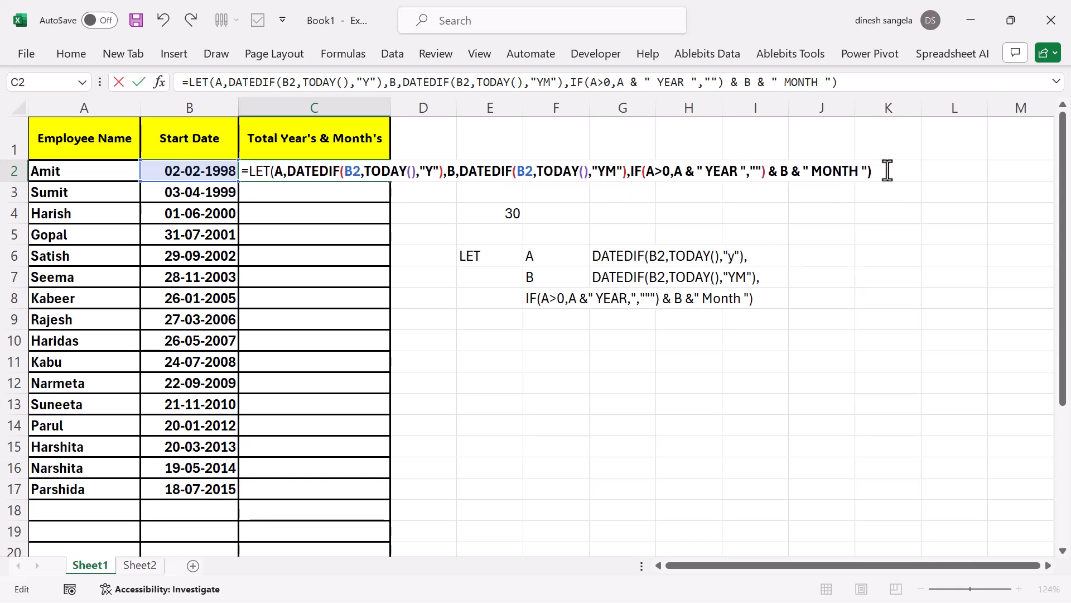
key(Return)
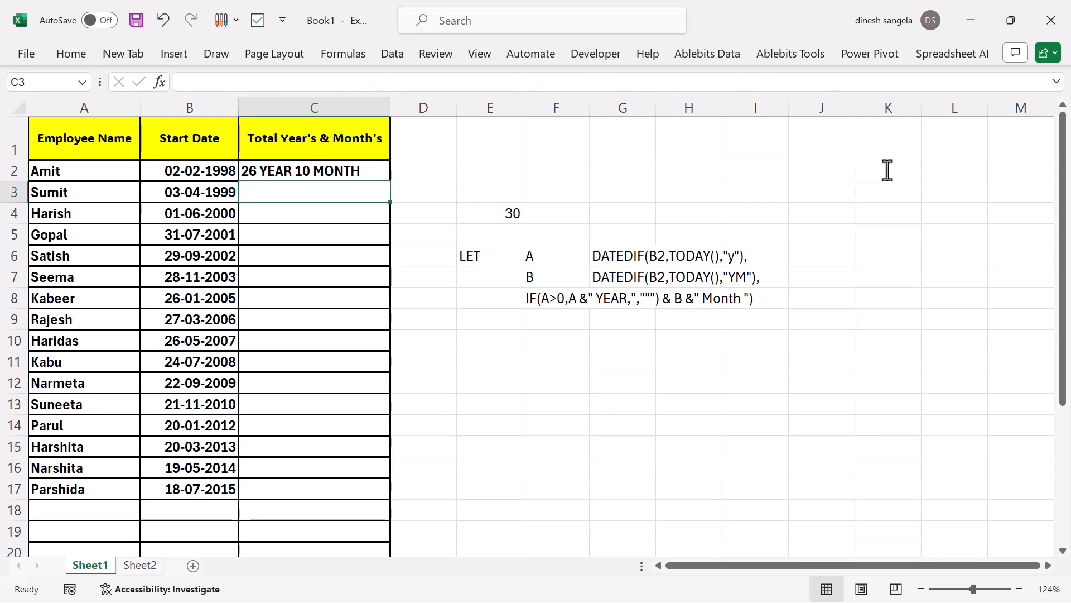
Step: Fill the C2 formula down the Total Year's & Month's column through C17
click(301, 173)
drag(393, 183, 421, 497)
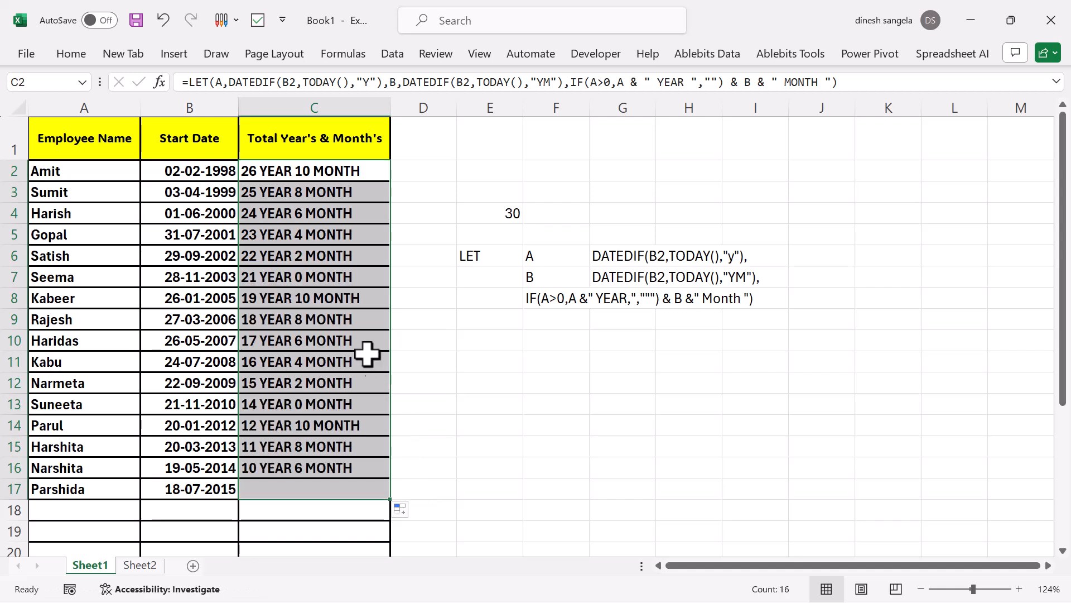